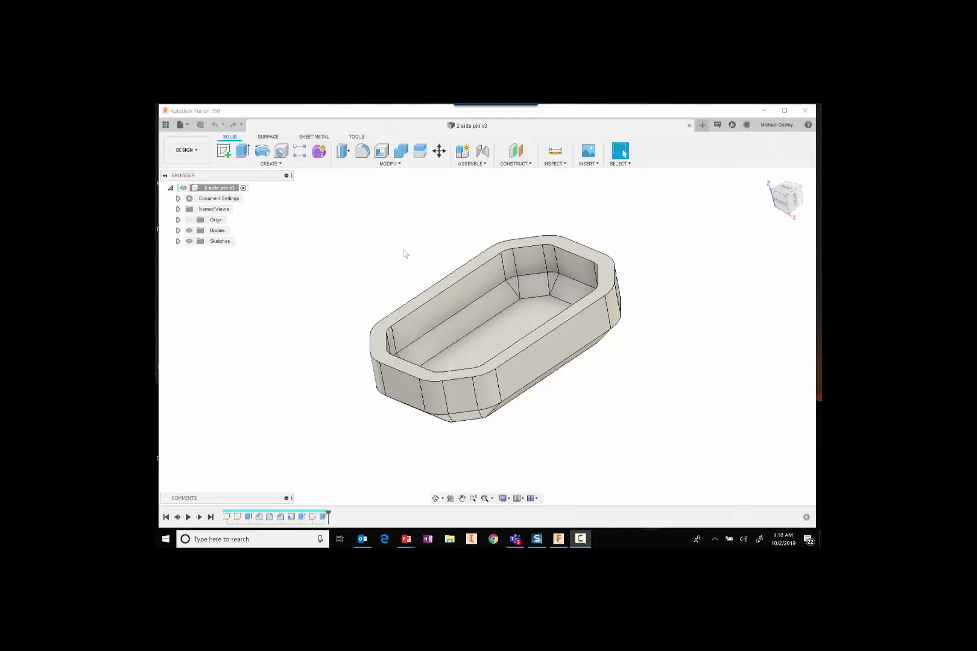
- Inspect the tray's cavity and underside, then show Body2, the block with three holes
shift+middle_drag(429, 264, 453, 260)
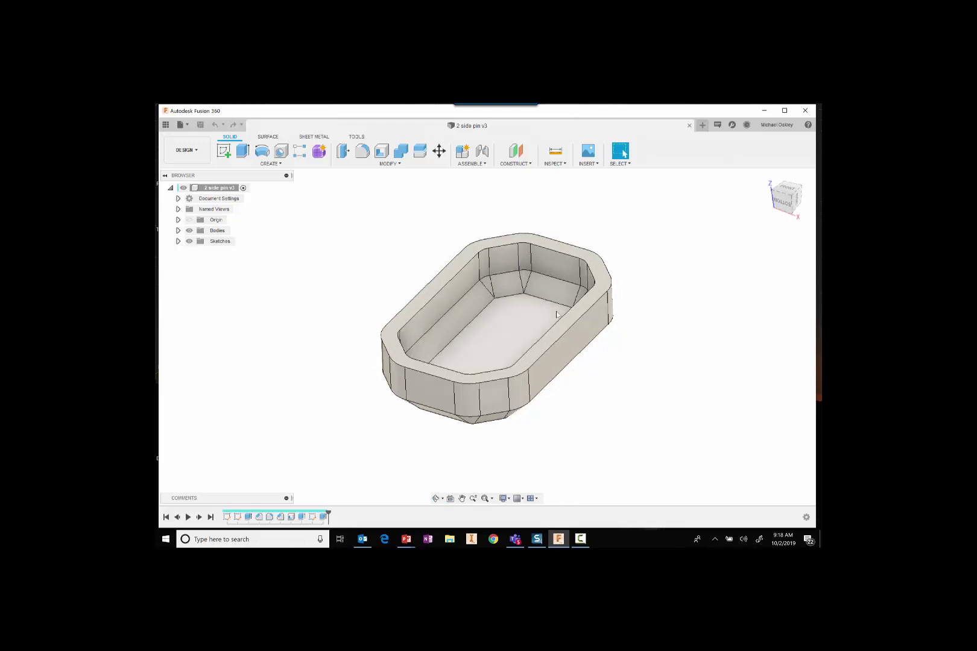
shift+middle_drag(624, 397, 628, 246)
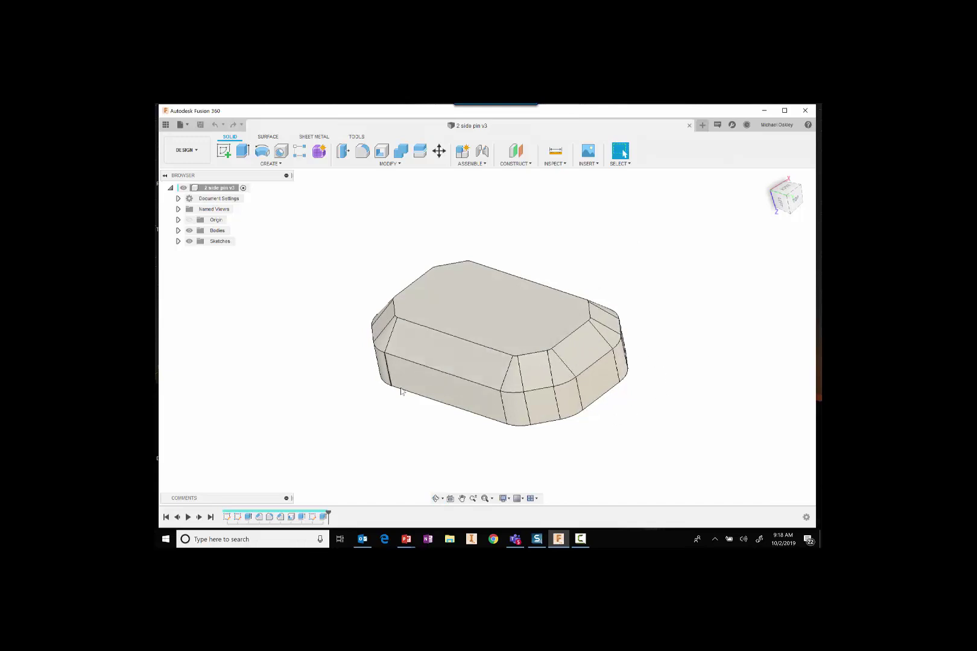
shift+middle_drag(517, 266, 537, 392)
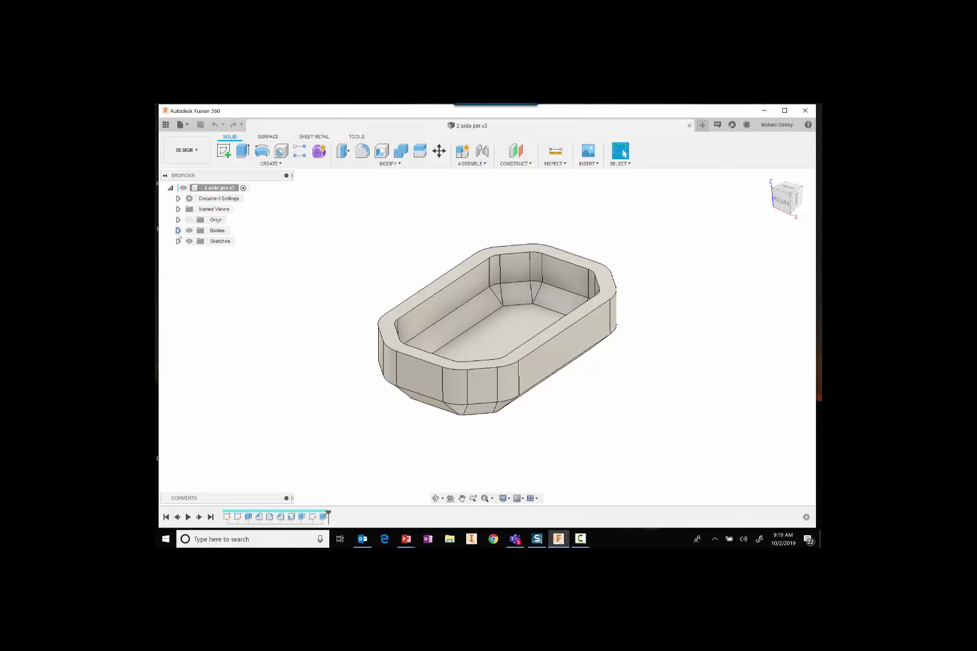
click(178, 231)
click(197, 252)
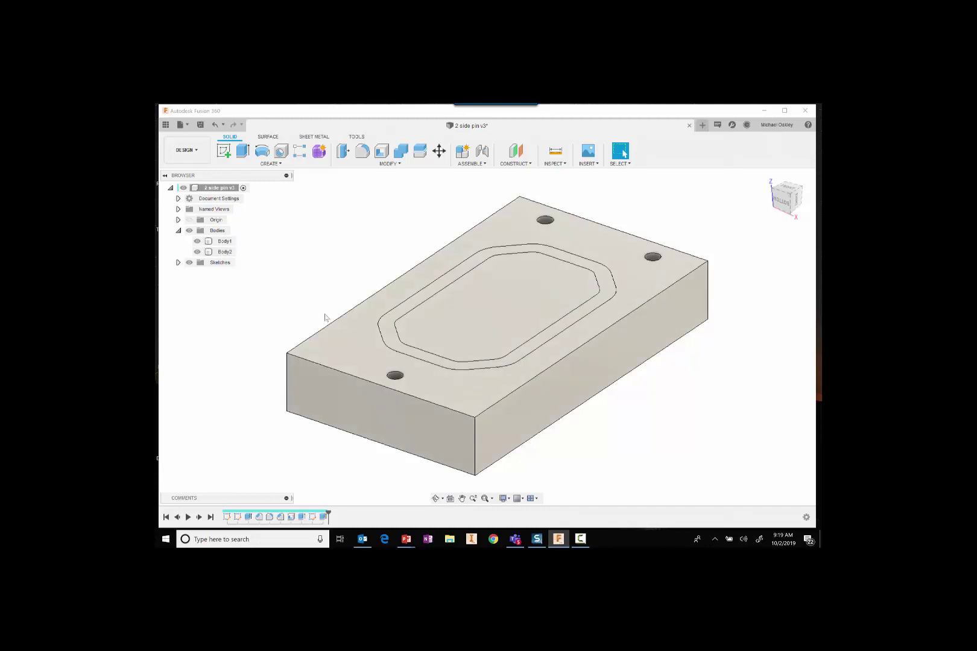
- Select and deselect the holed block body to check it surrounds the tray
click(374, 326)
click(586, 196)
click(669, 266)
click(373, 250)
click(455, 261)
click(420, 220)
middle_drag(408, 222, 406, 229)
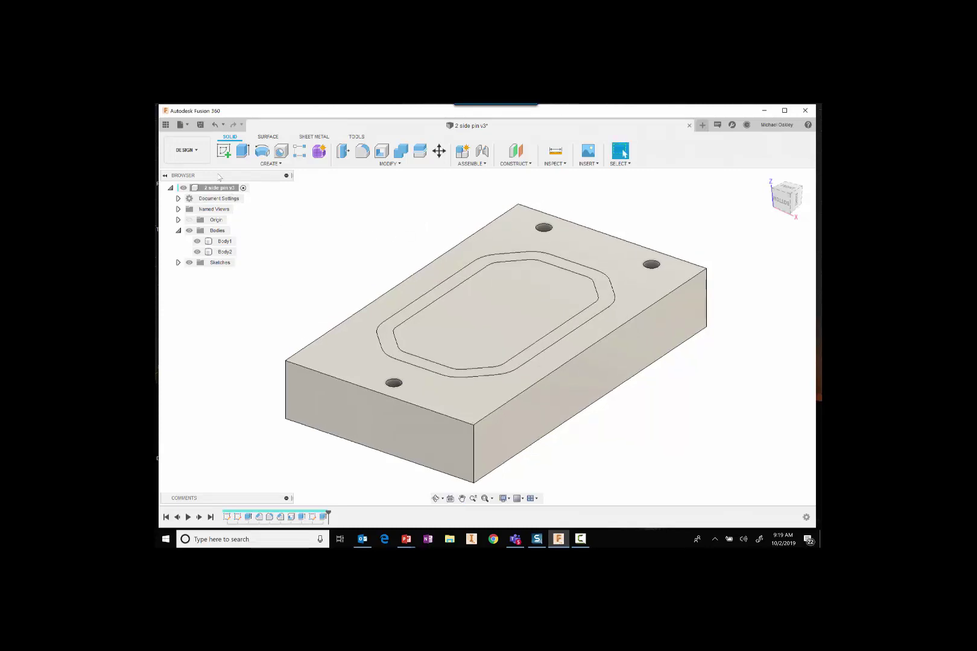
- Switch to the Manufacture workspace and select the Setups node listing Holes, Setup1 and Setup1 (2)
click(195, 150)
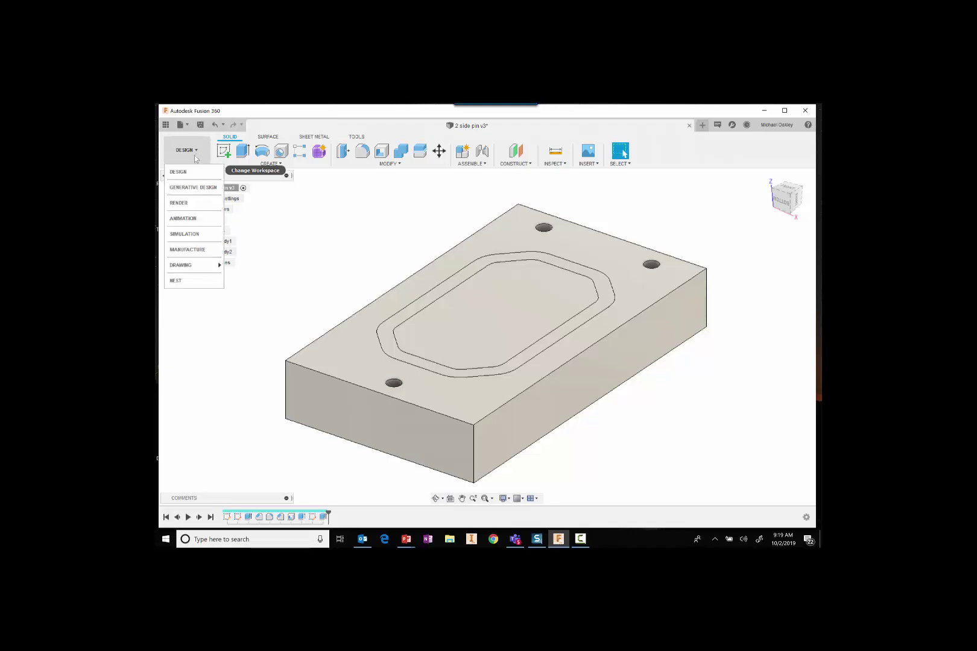
click(186, 250)
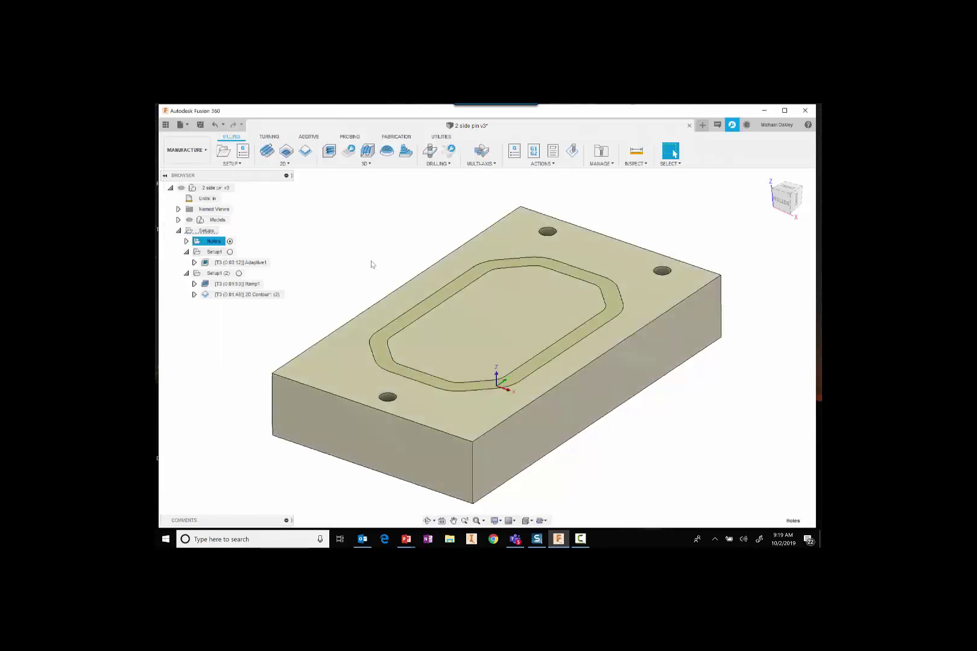
scroll(372, 265, down, 3)
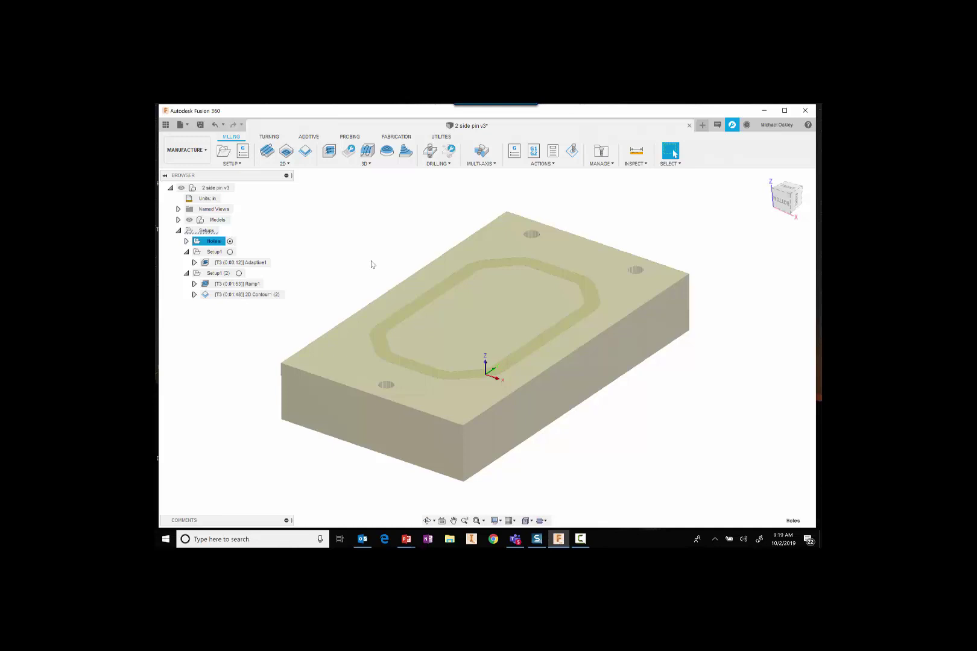
middle_drag(375, 245, 410, 252)
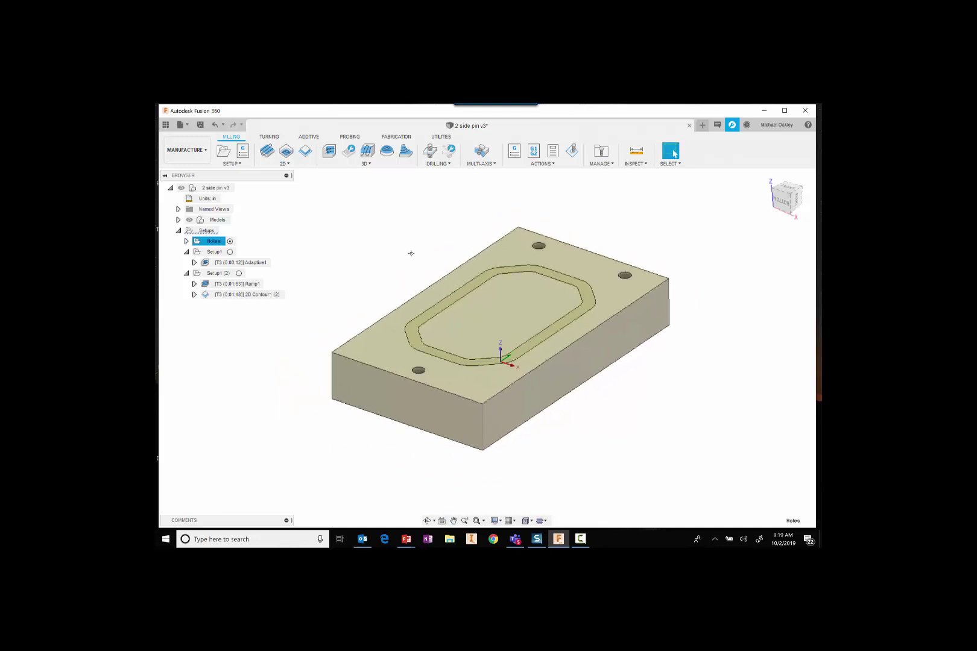
click(209, 232)
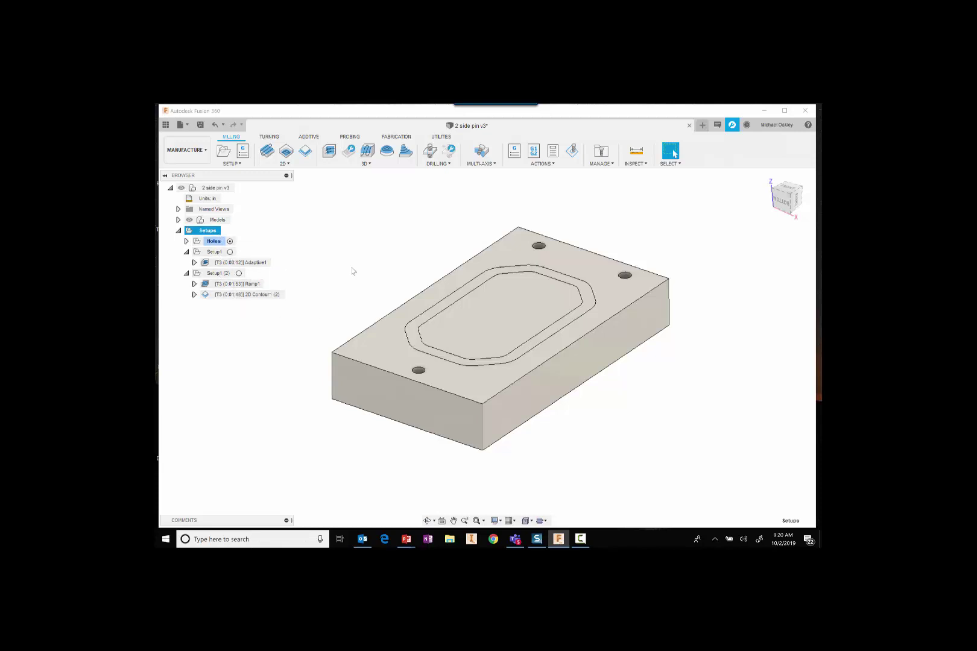
- Review the Holes setup's stock and milling orientation settings, then confirm it unchanged
click(215, 243)
double_click(215, 241)
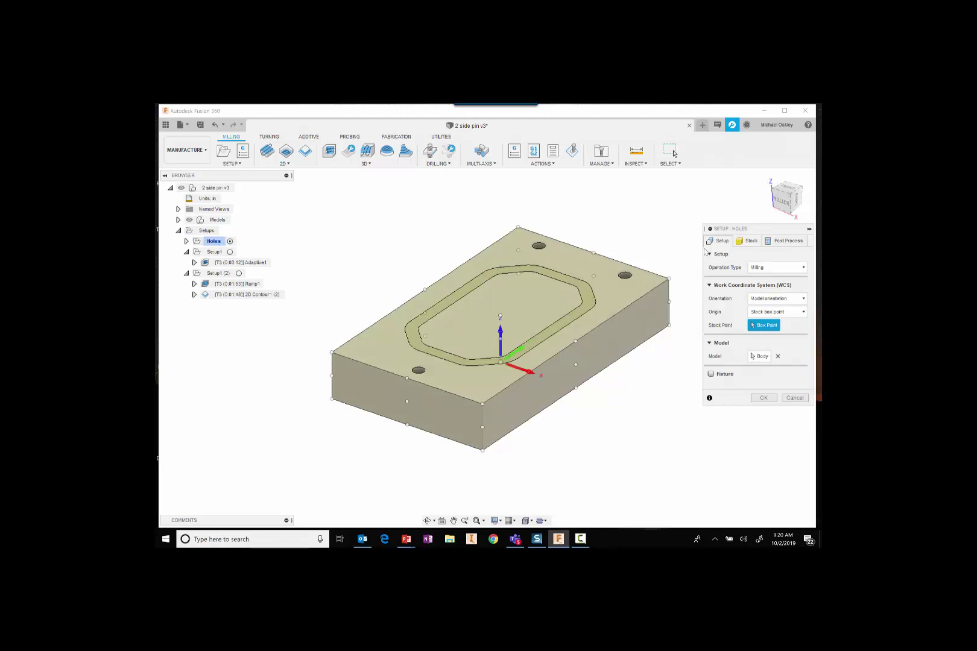
click(751, 243)
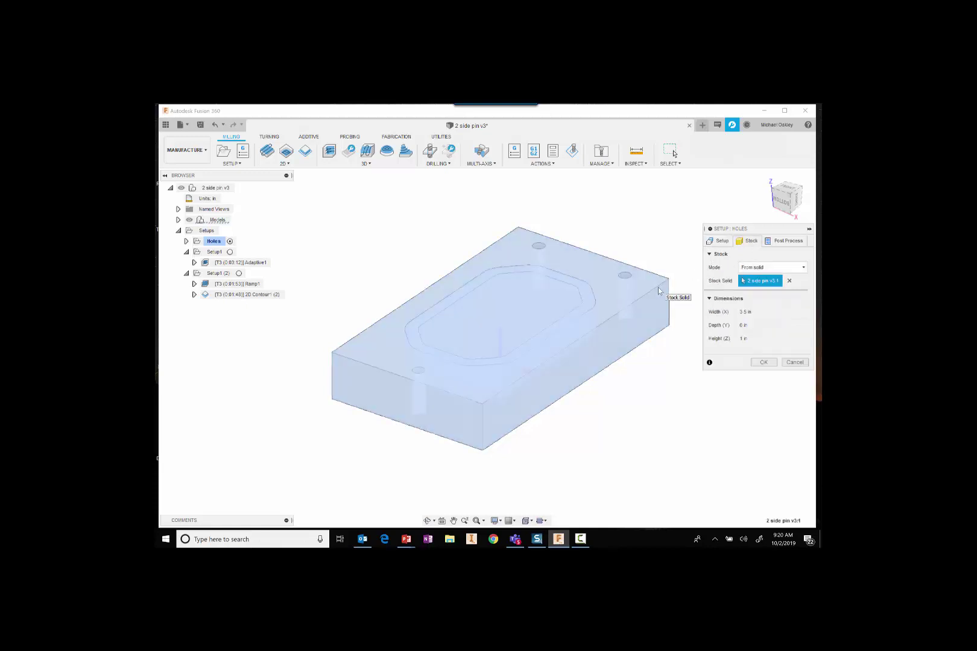
click(720, 242)
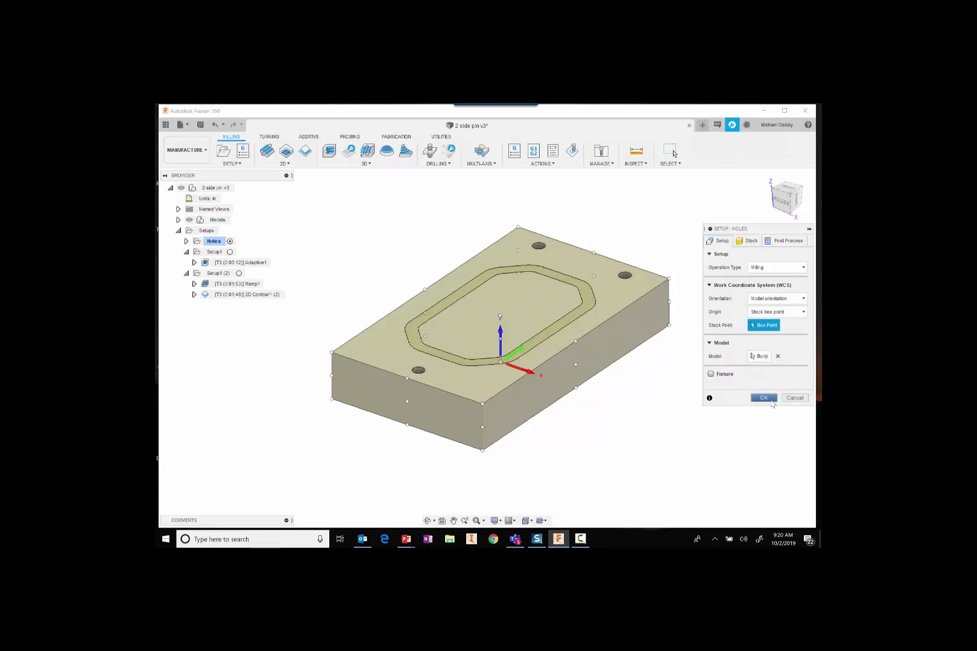
click(763, 398)
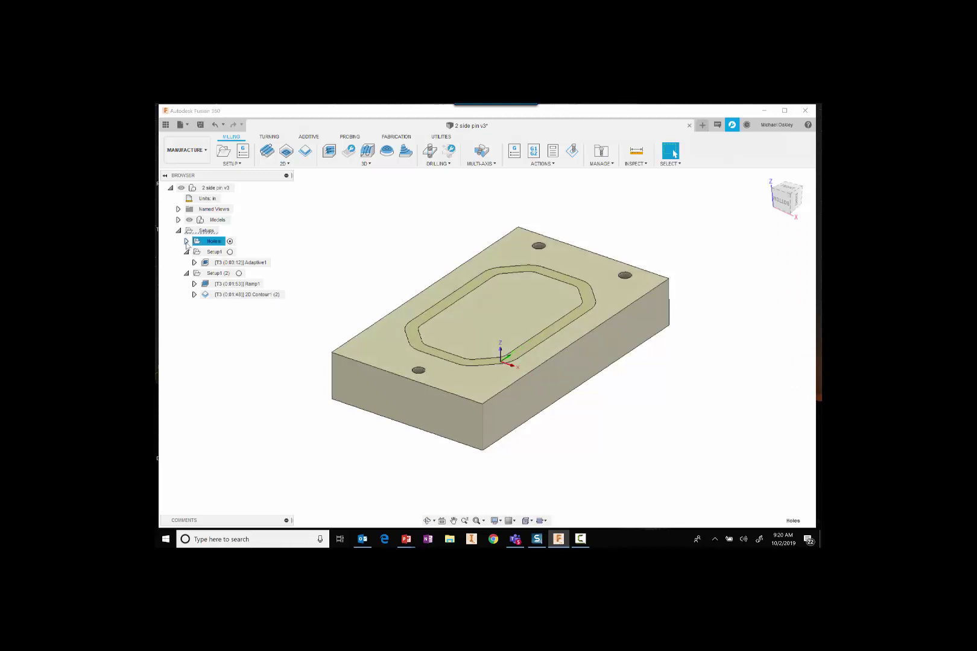
- Open Drill1 and view the block from below to check the three holes' depth
double_click(245, 252)
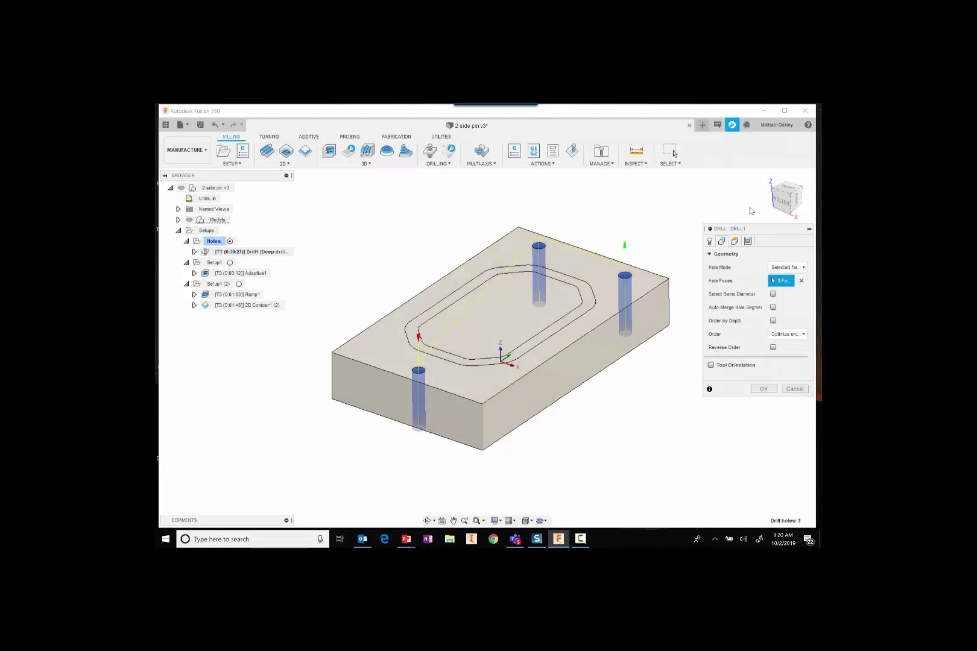
click(781, 202)
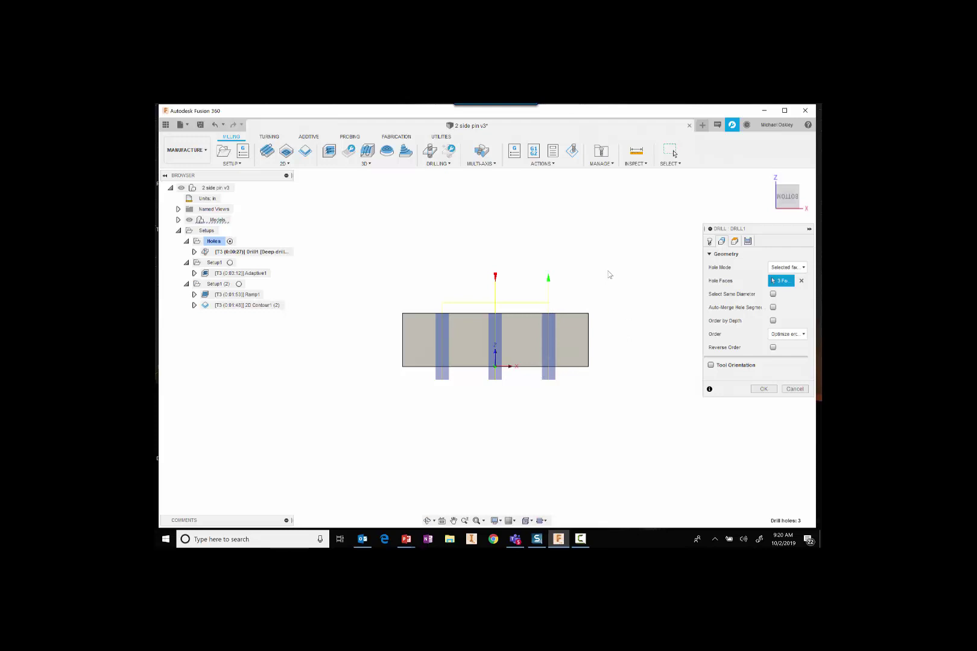
shift+middle_drag(609, 275, 581, 296)
middle_drag(639, 226, 615, 226)
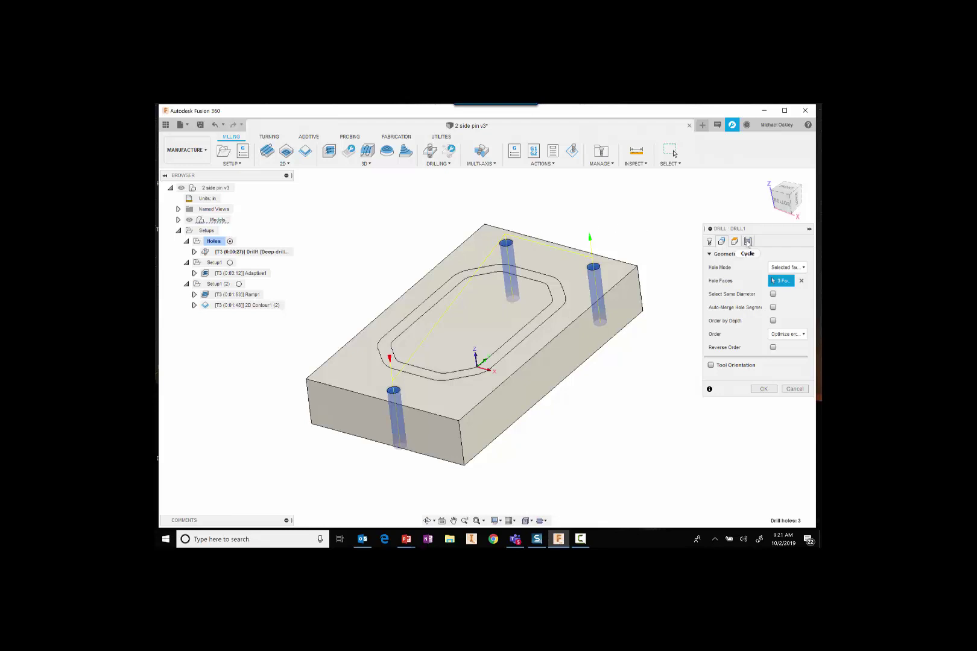
- Keep Drill1's Deep drilling - full retract cycle with 0.0625 in pecking and confirm it
click(747, 242)
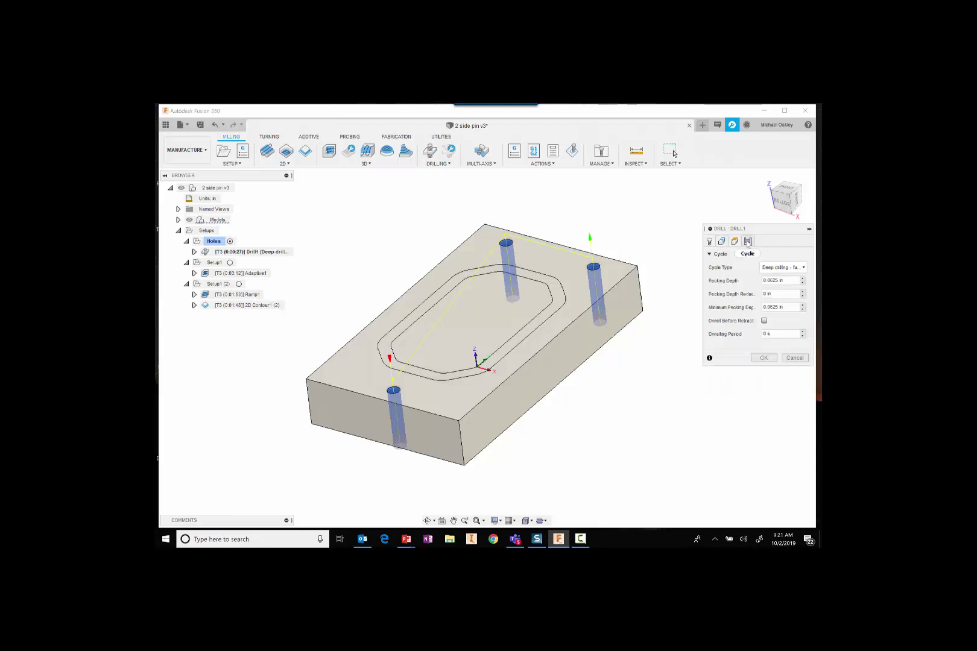
click(779, 268)
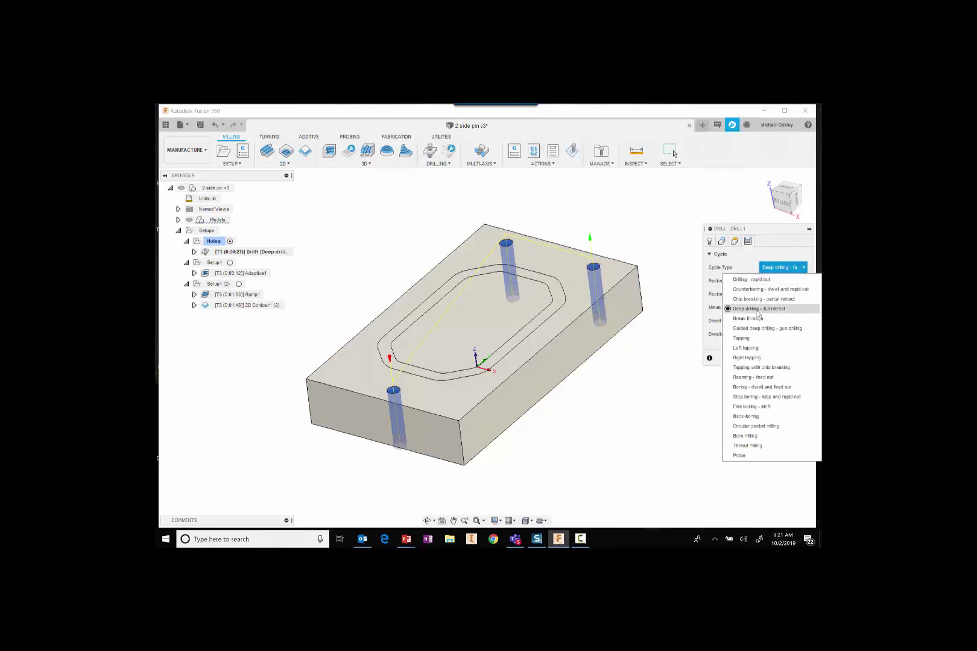
click(661, 341)
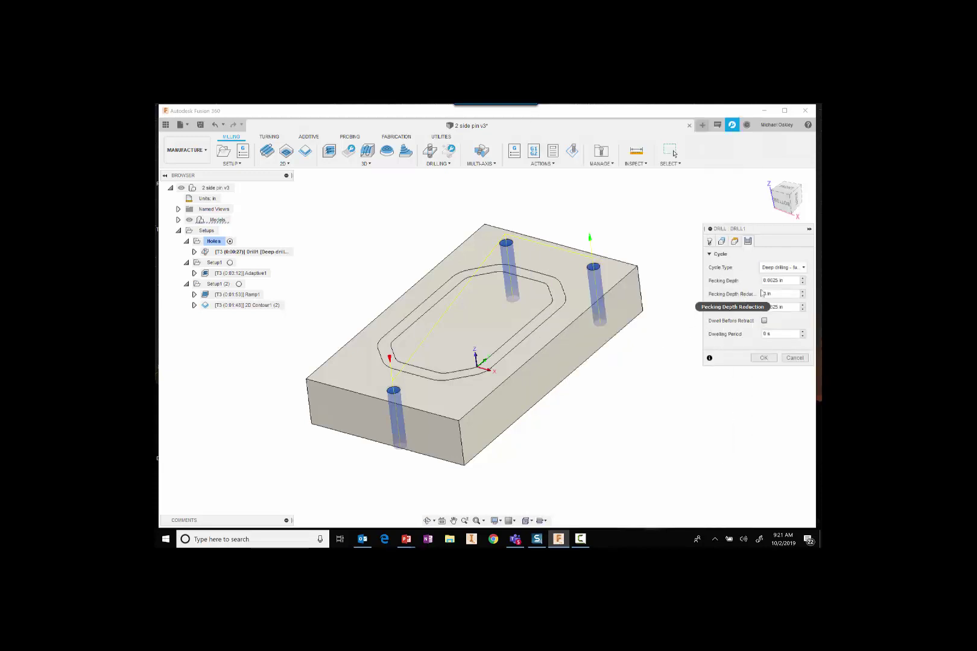
drag(771, 233, 752, 223)
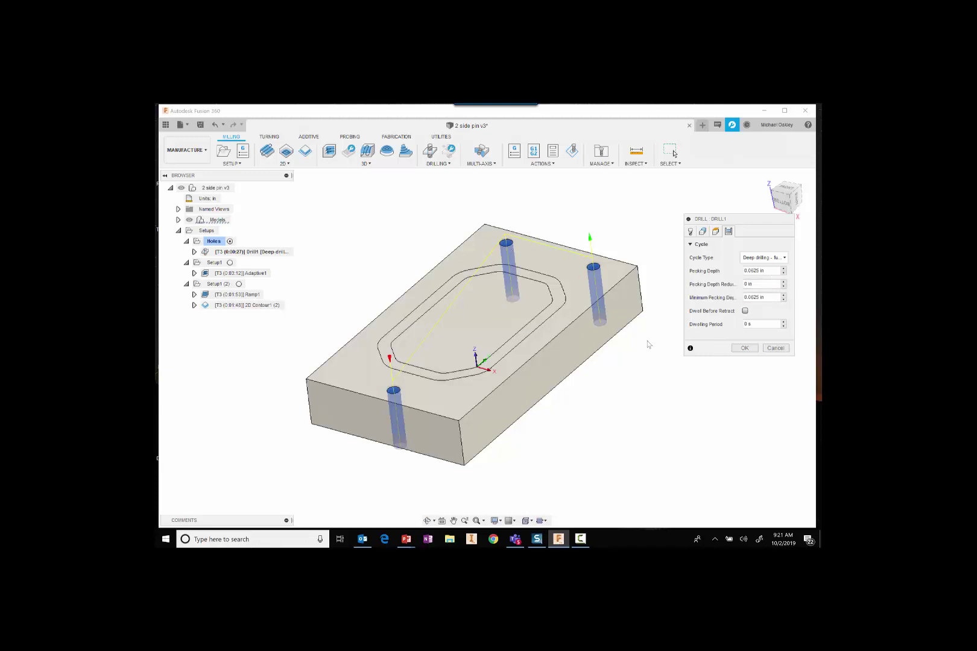
click(742, 348)
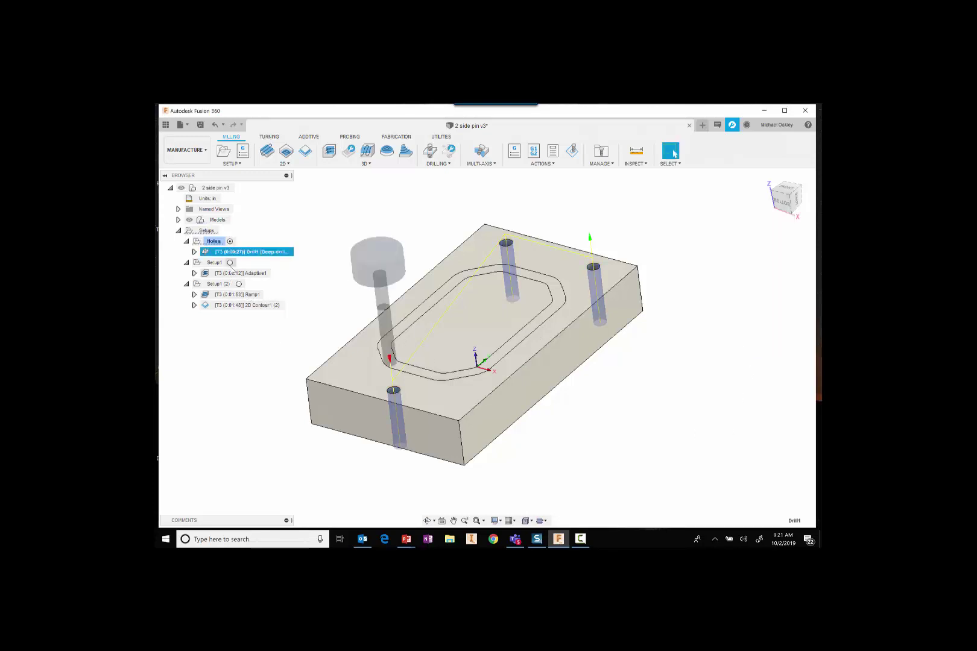
- Hide Body2 under 2 side pin v3:1 so only the tray part shows
click(230, 263)
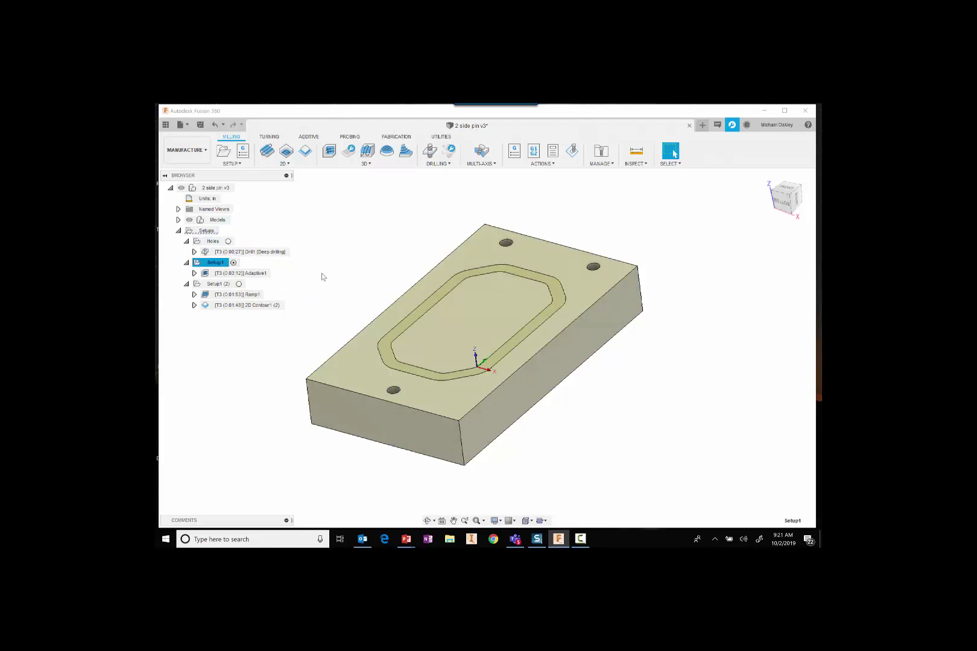
click(179, 221)
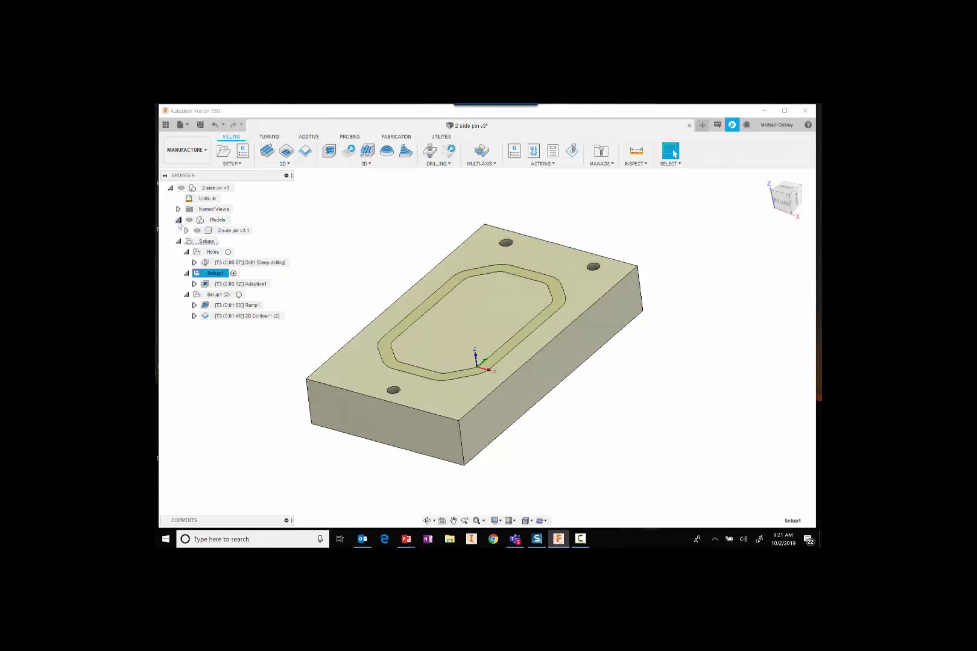
click(185, 230)
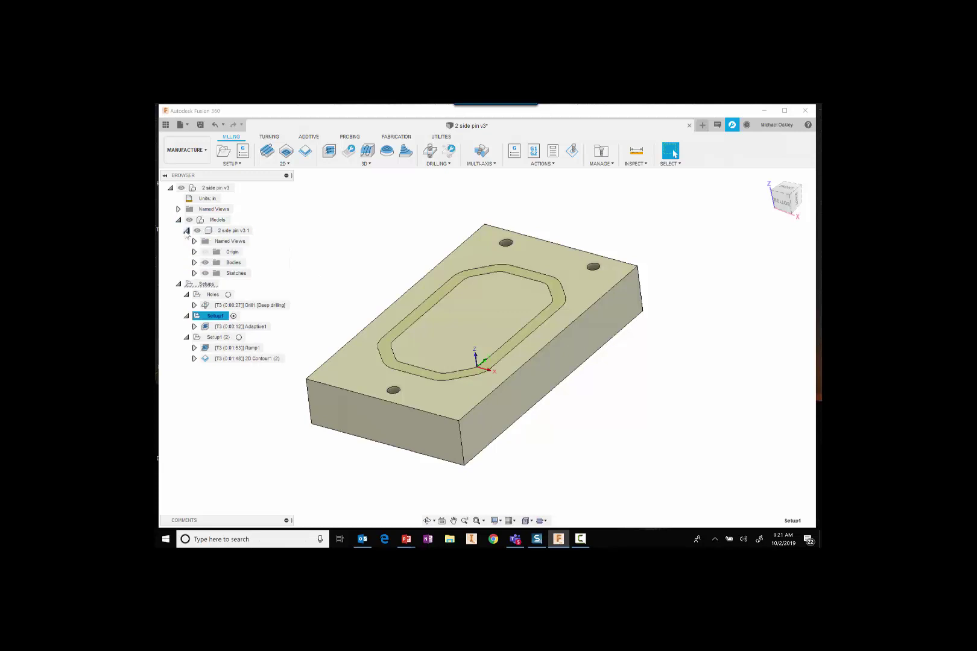
click(194, 263)
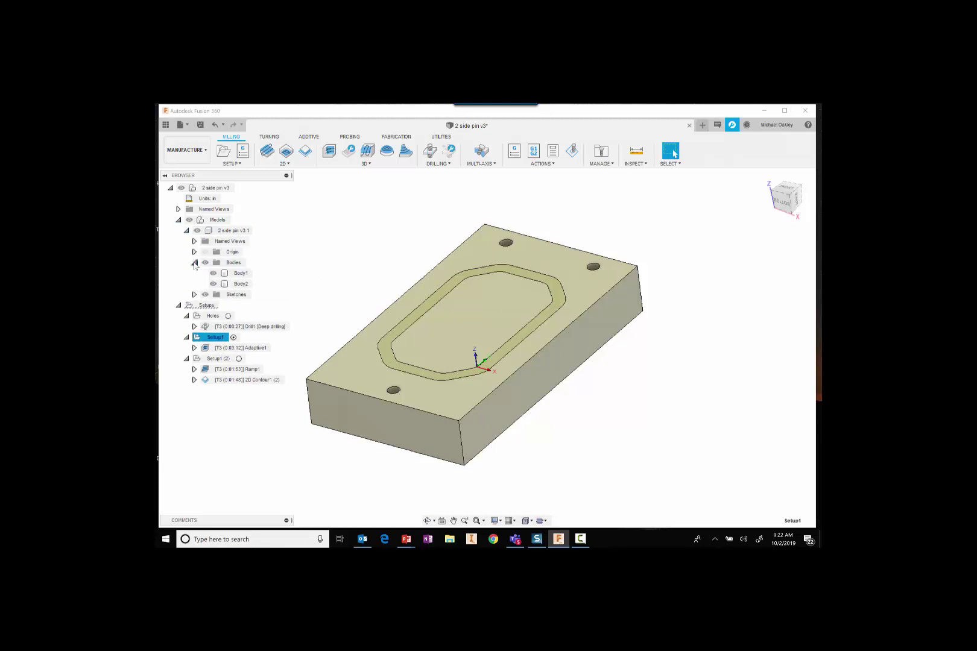
click(212, 283)
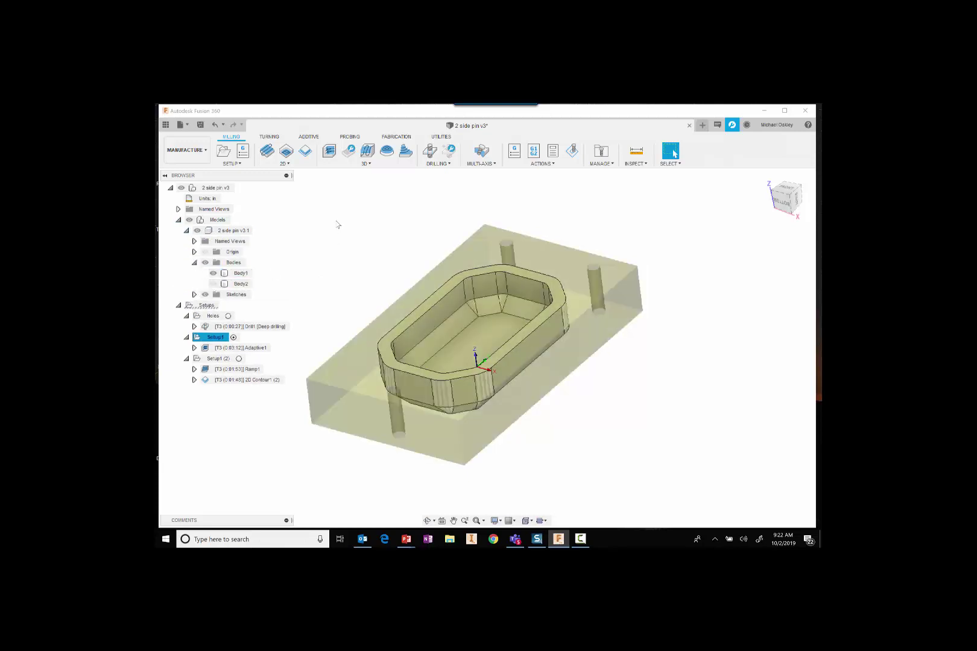
middle_drag(337, 225, 362, 235)
click(340, 289)
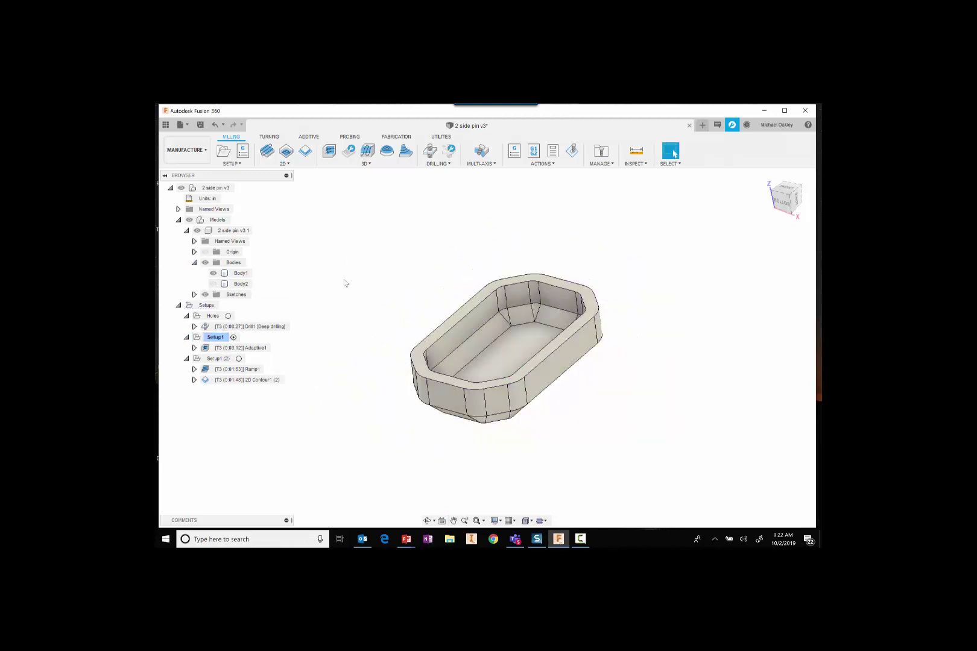
- Review Setup1's stock (from solid, 3.5 × 6 × 1 in) and close it unchanged
double_click(215, 337)
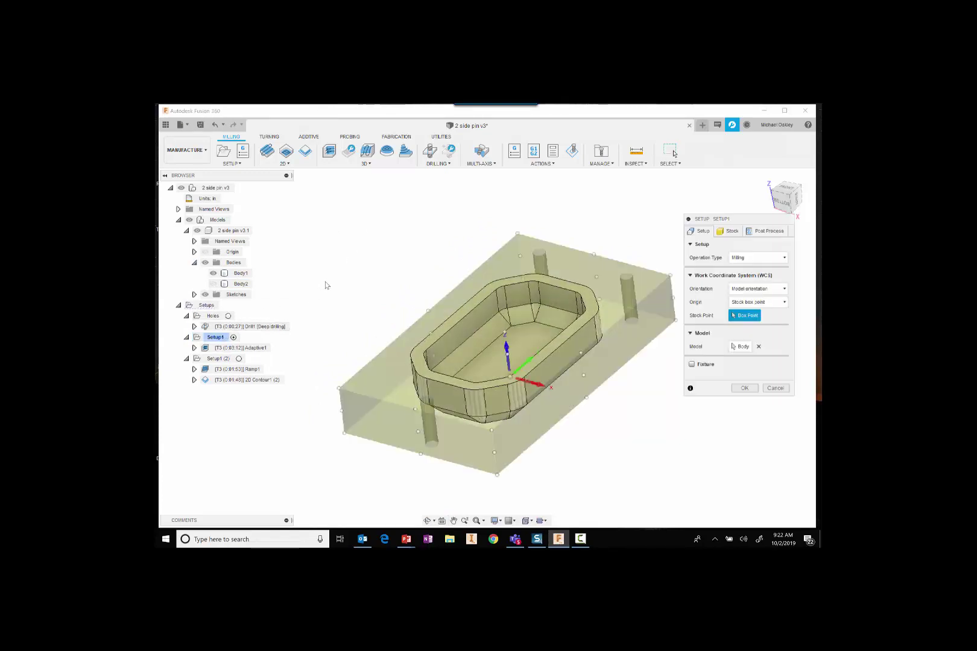
click(727, 231)
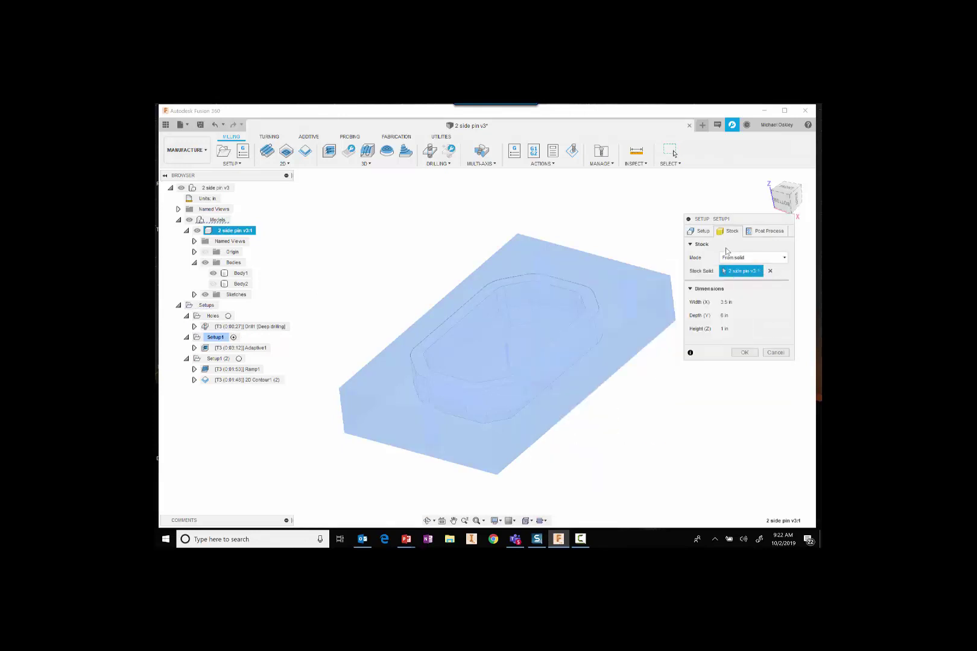
click(701, 231)
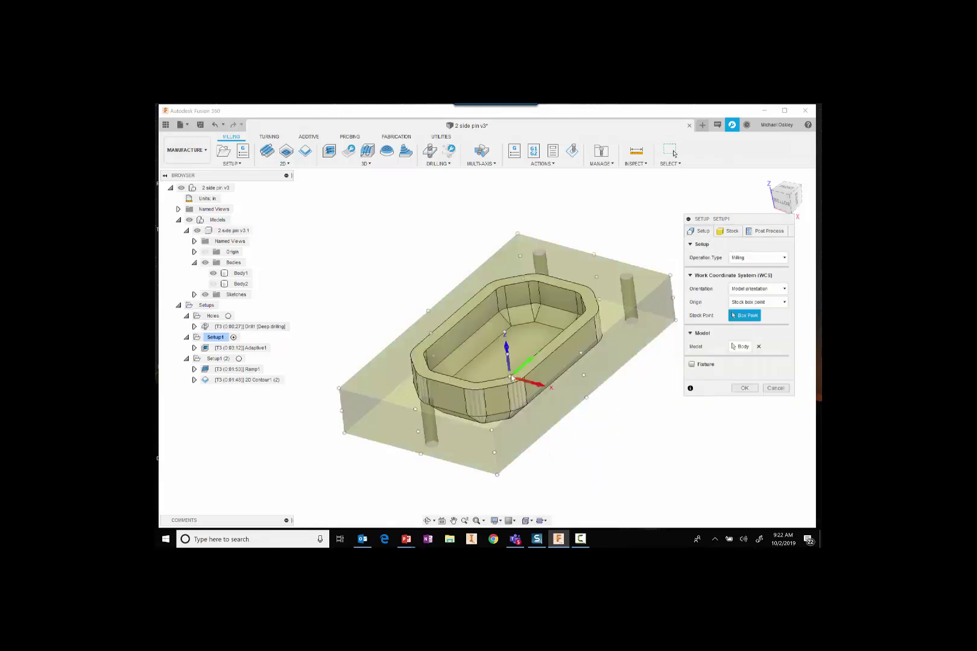
click(775, 388)
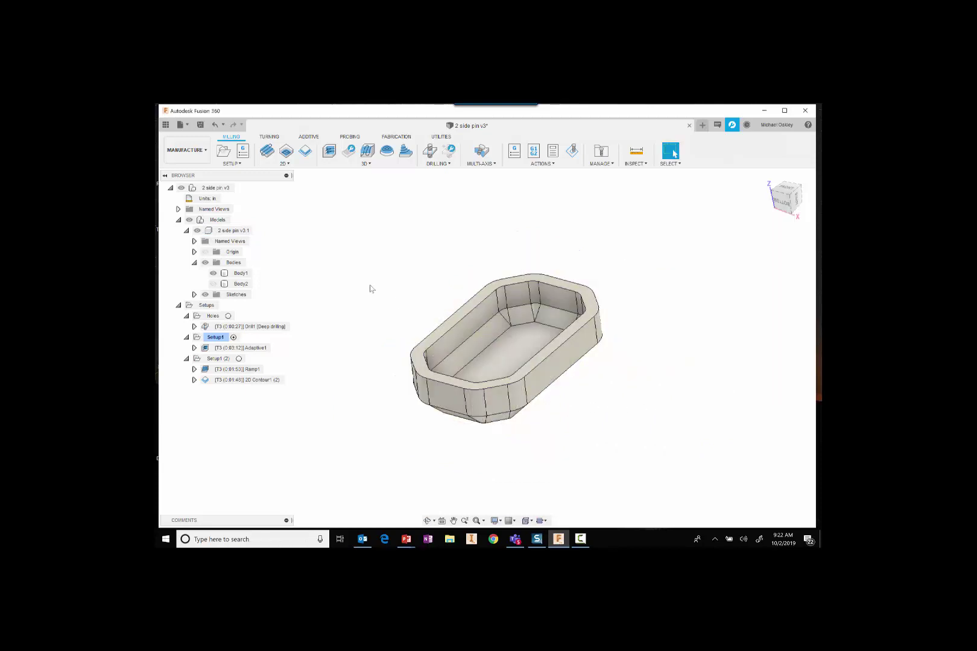
- Review Adaptive1's passes and geometry, then change its cutting feedrate from 75 to 120
double_click(241, 348)
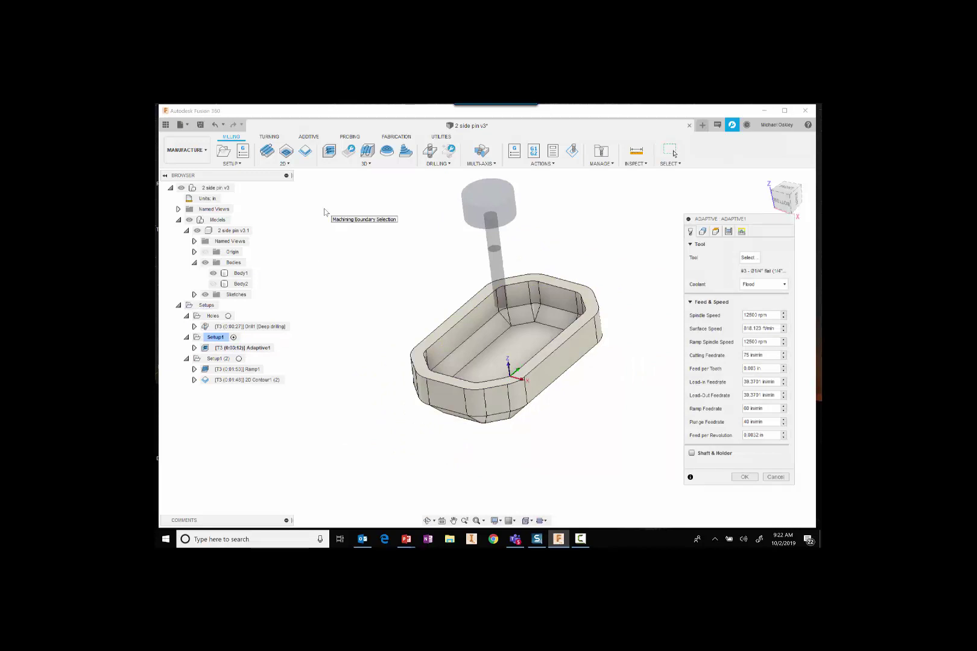
click(729, 232)
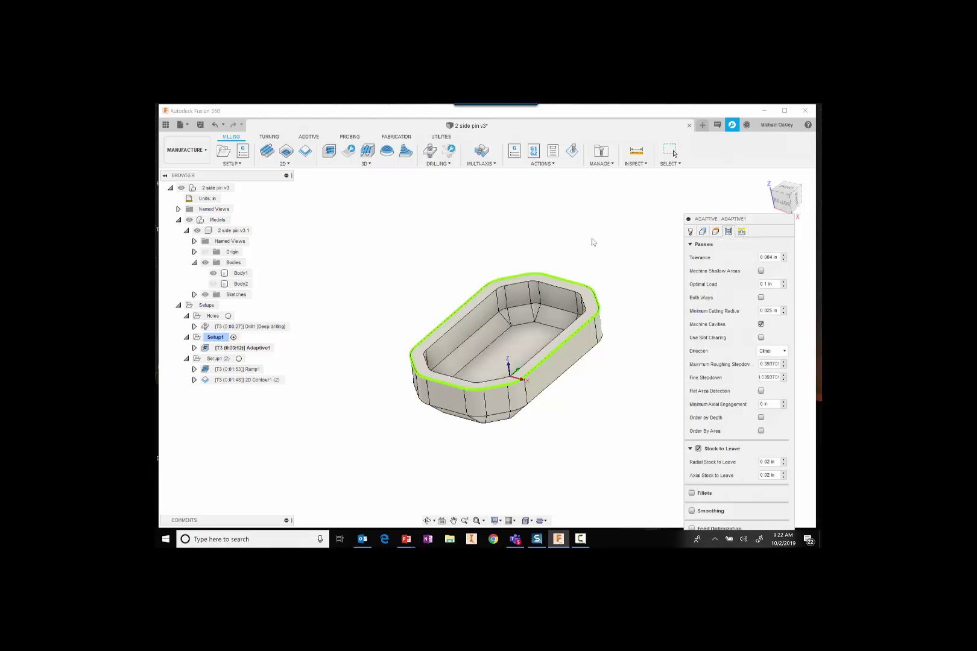
click(703, 234)
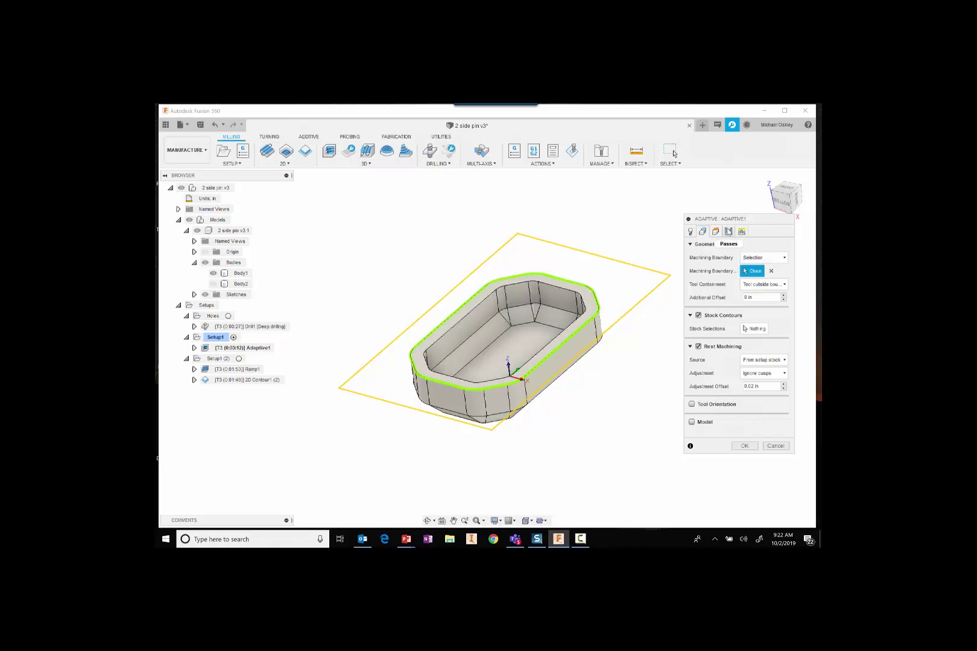
click(729, 232)
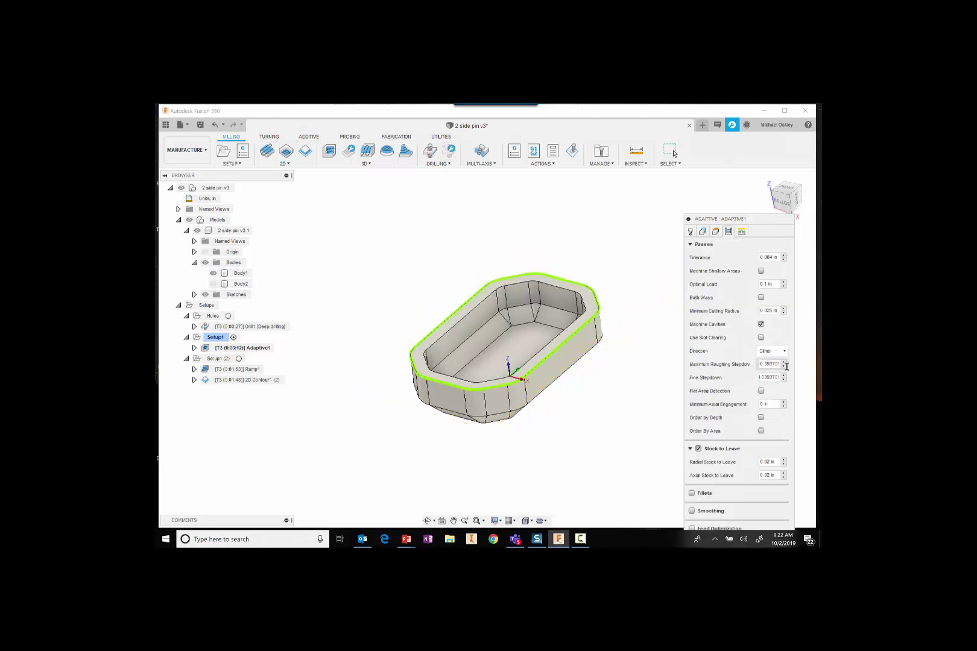
mouse_move(773, 366)
drag(767, 224, 760, 176)
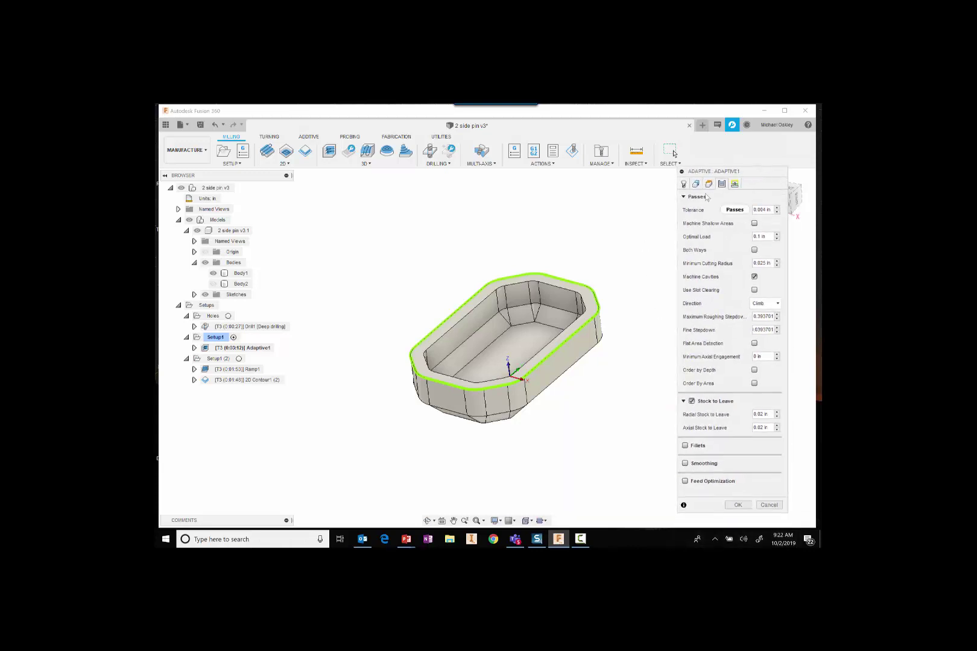
click(684, 184)
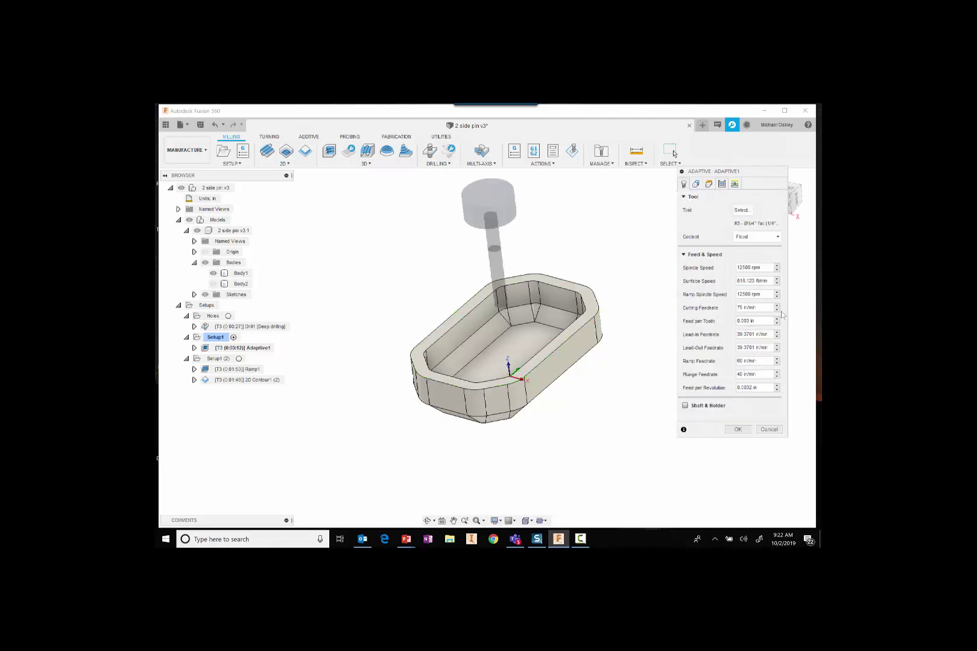
drag(767, 308, 681, 314)
text(120)
click(737, 430)
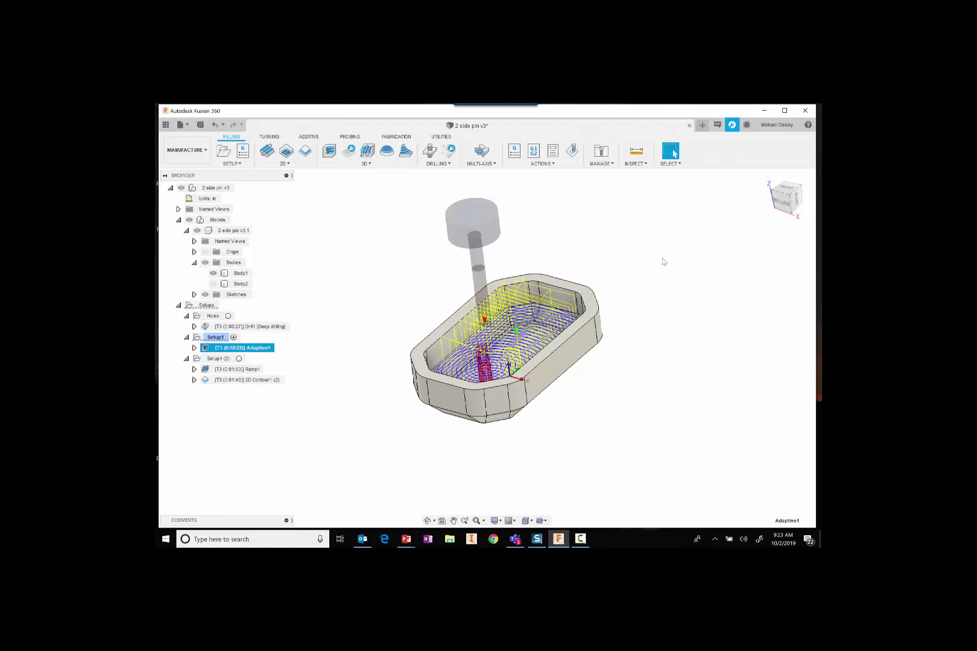
- Orbit around the regenerated 0:02:22 Adaptive1 toolpath to inspect it in the cavity
middle_drag(663, 260, 670, 263)
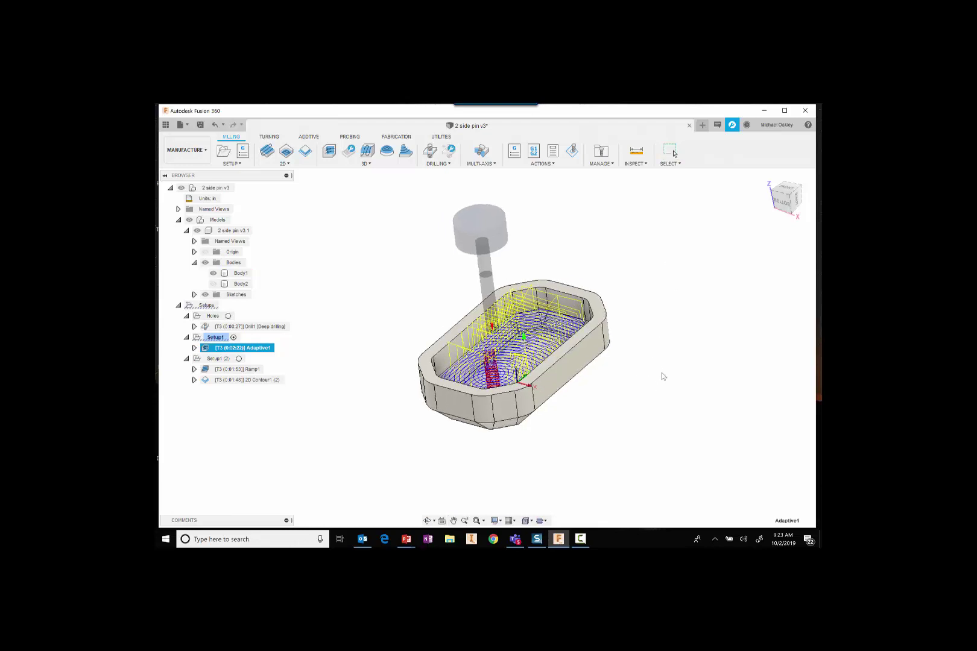
shift+middle_drag(662, 373, 661, 212)
key(Escape)
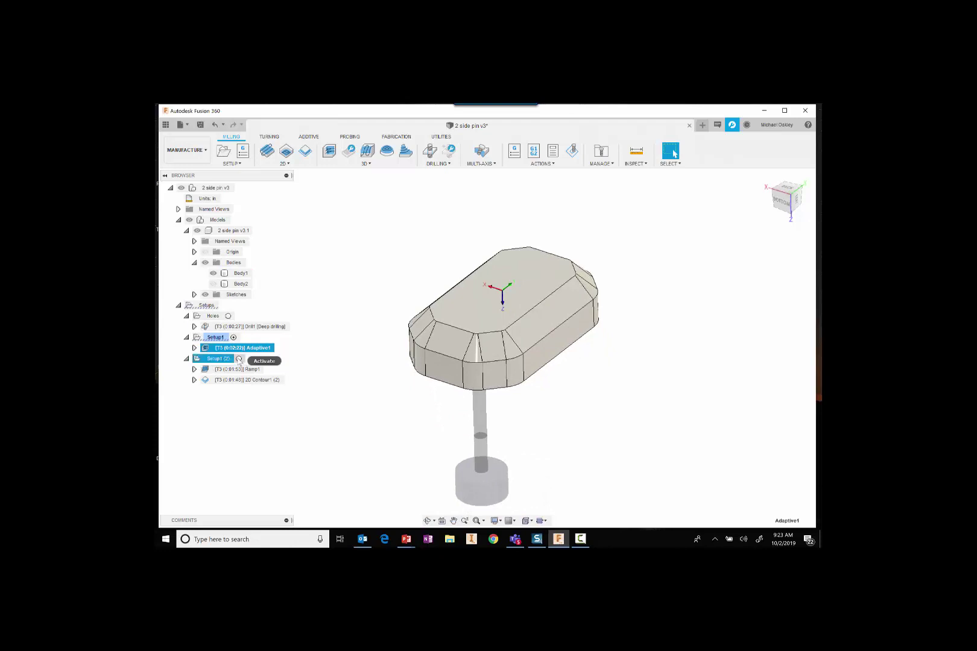
- Show Setup1 (2) with its stock, then dismiss Setup1's context menu without choosing anything
click(217, 359)
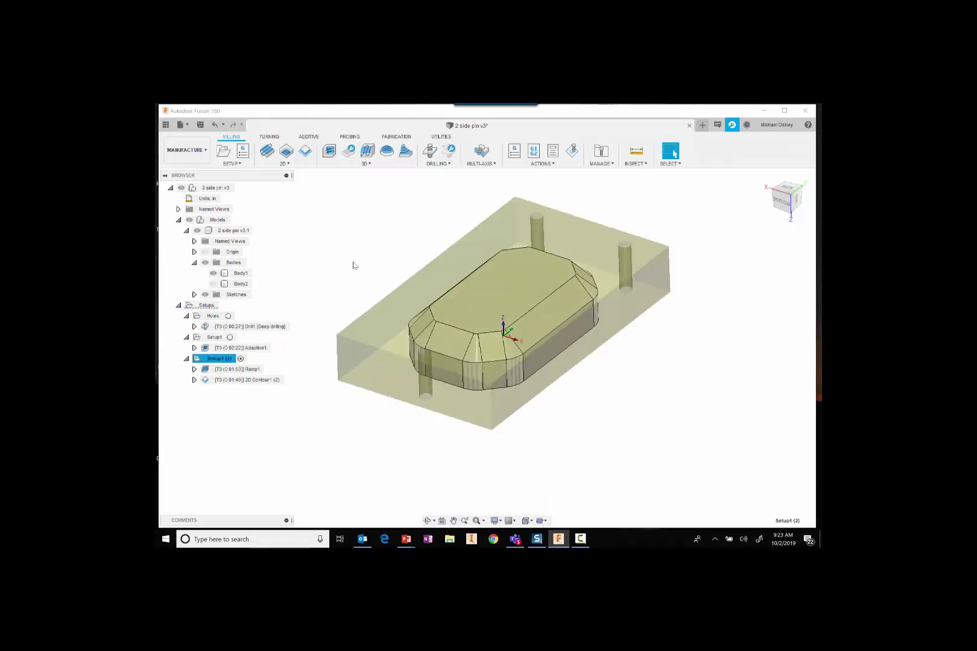
right_click(215, 339)
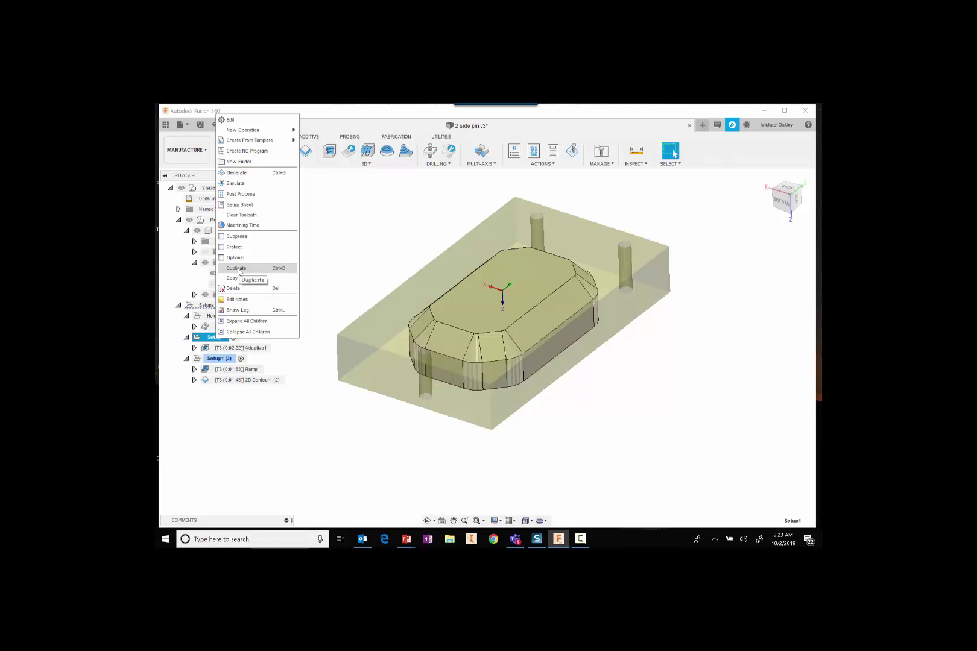
click(346, 262)
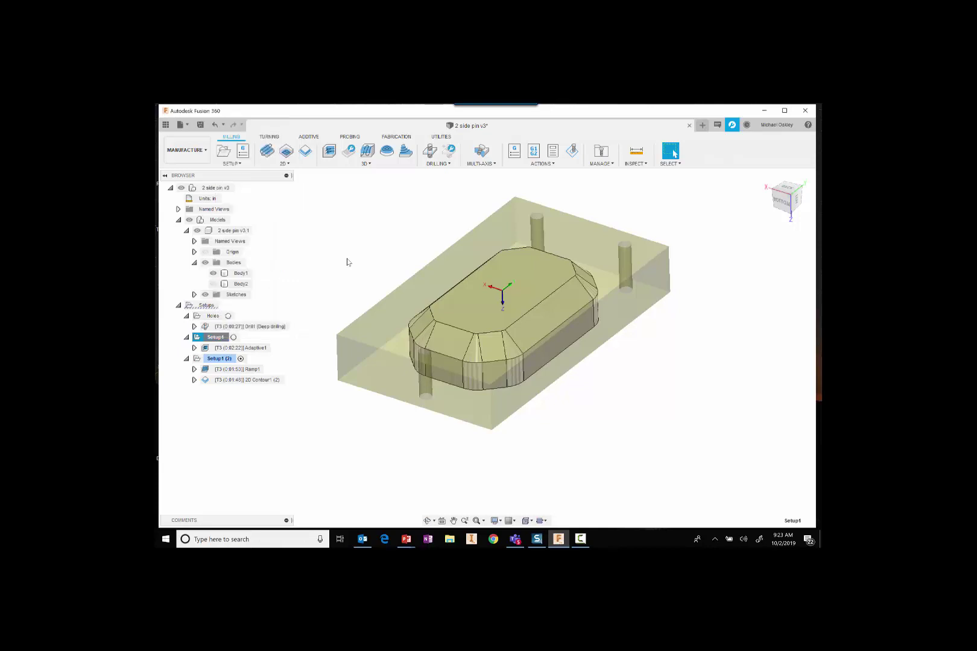
middle_drag(361, 260, 366, 272)
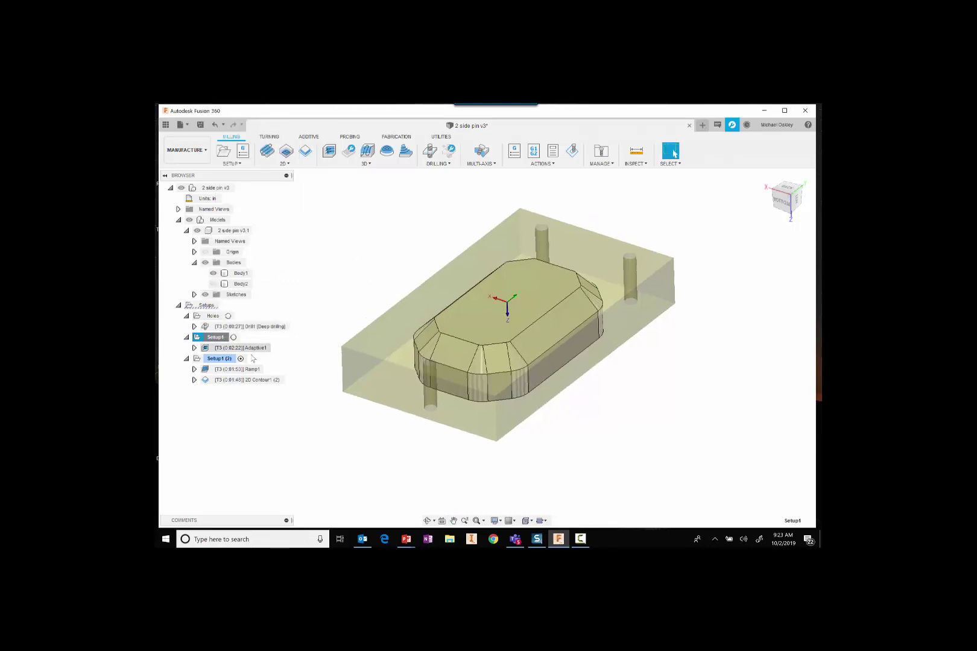
- Set Ramp1's cutting feedrate to 120, then display the 2D Contour1 (2) toolpath
double_click(240, 370)
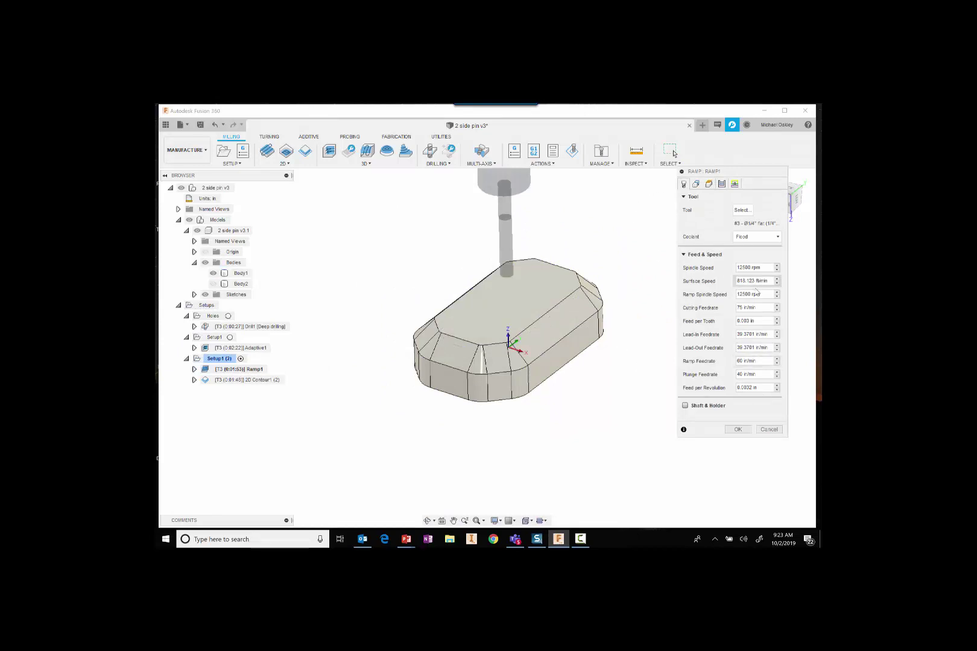
click(753, 308)
text(120)
click(738, 429)
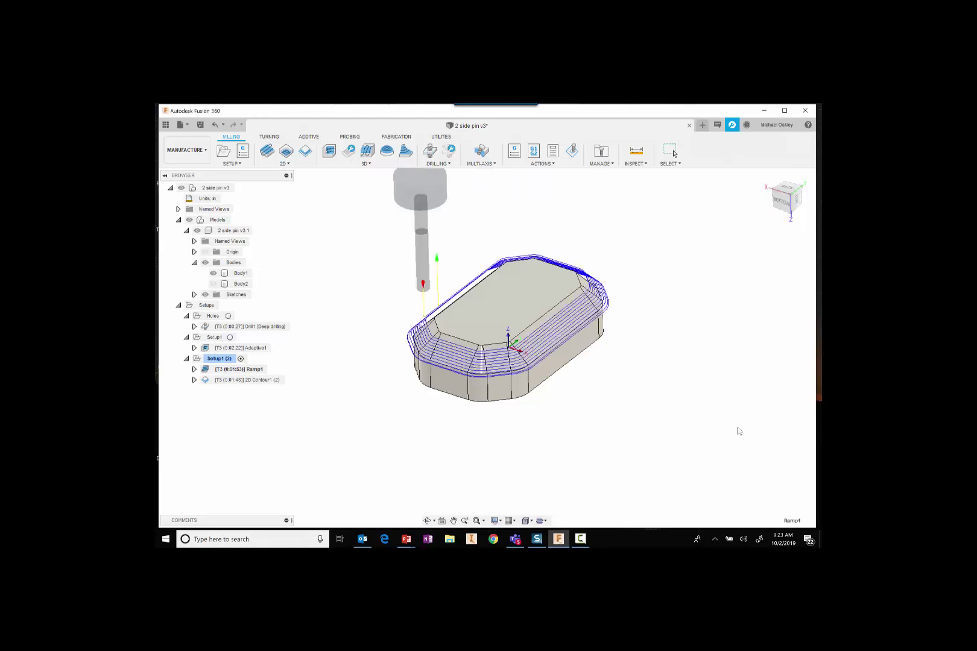
click(266, 382)
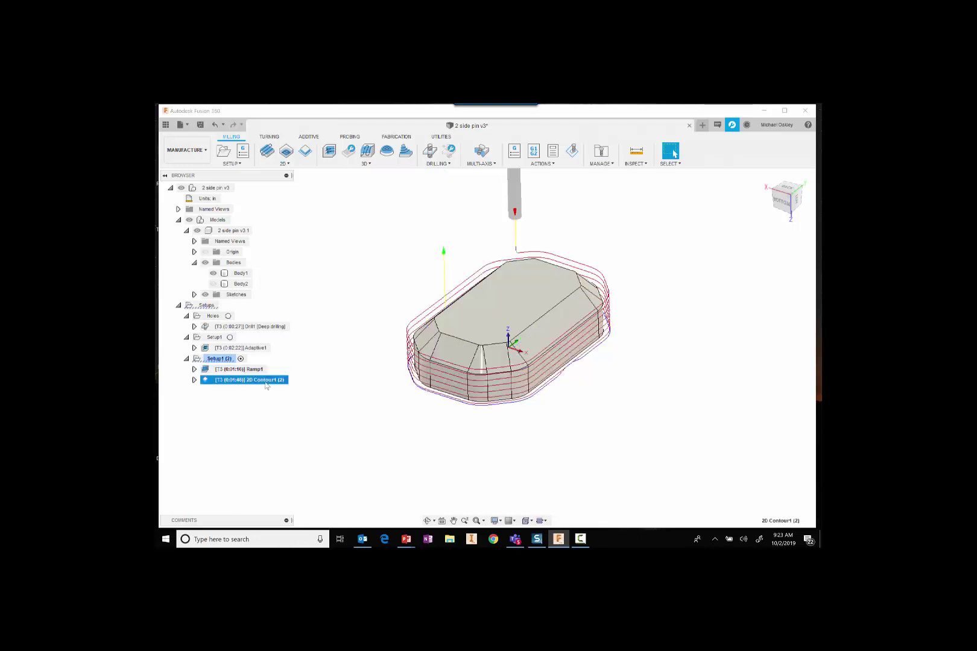
click(271, 420)
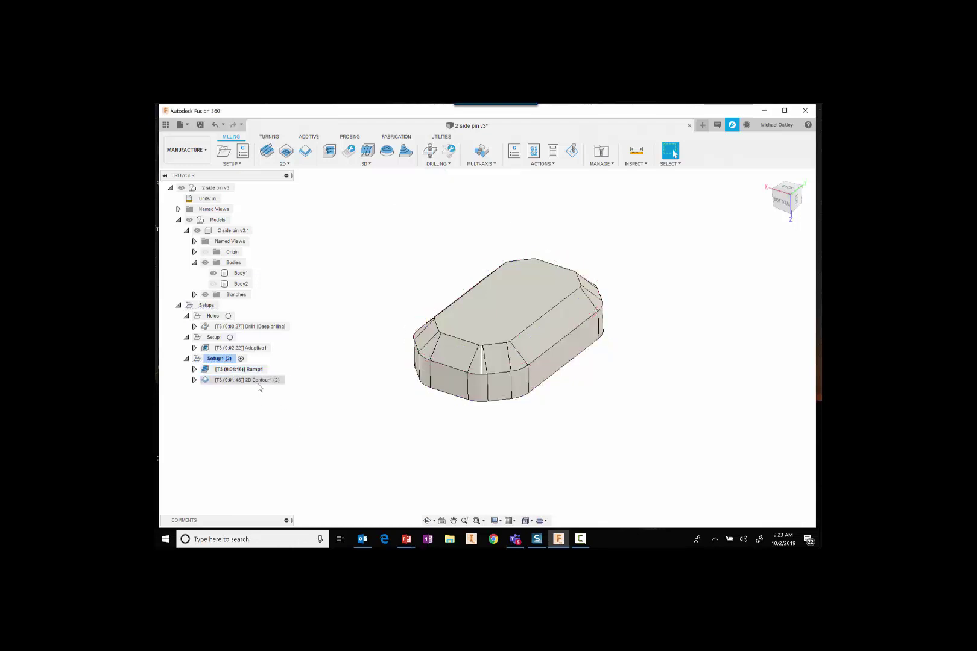
- Give 2D Contour1 (2) triangular holding tabs, regenerate it, and inspect the underside
double_click(259, 381)
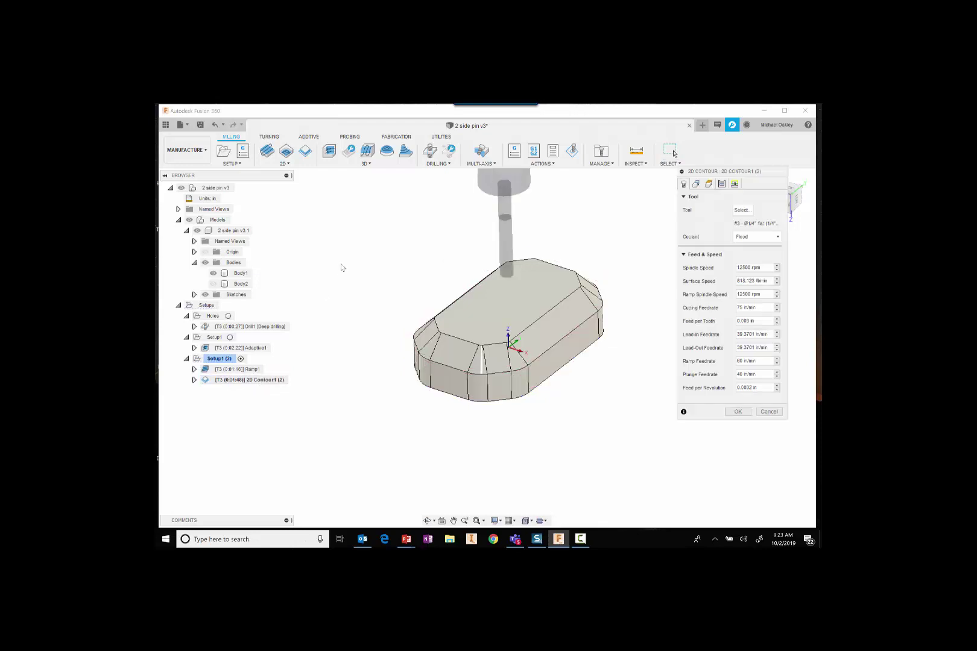
middle_drag(394, 242, 384, 266)
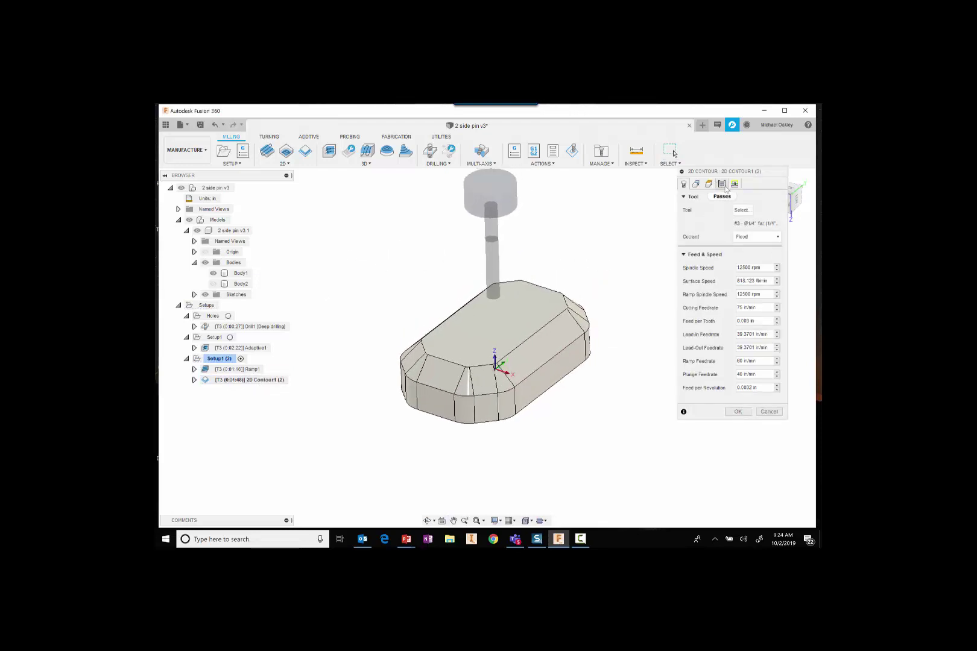
click(697, 185)
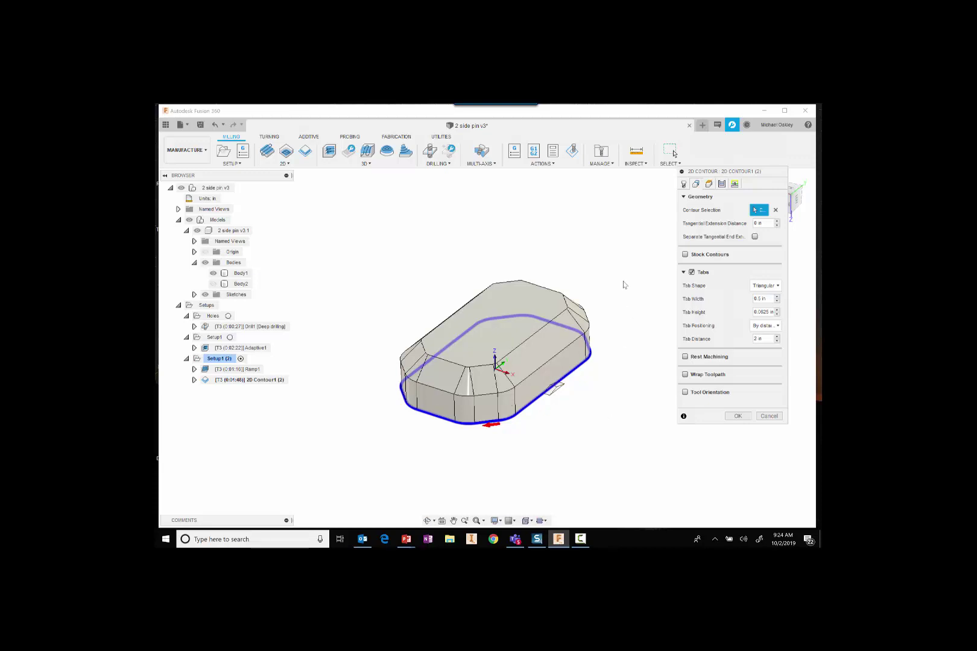
click(778, 288)
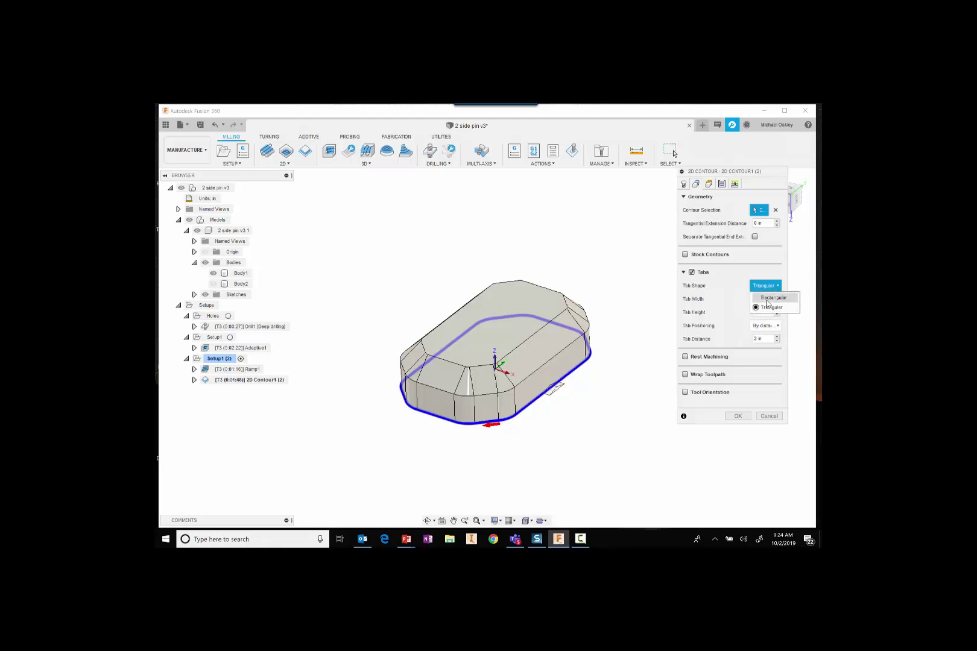
click(767, 300)
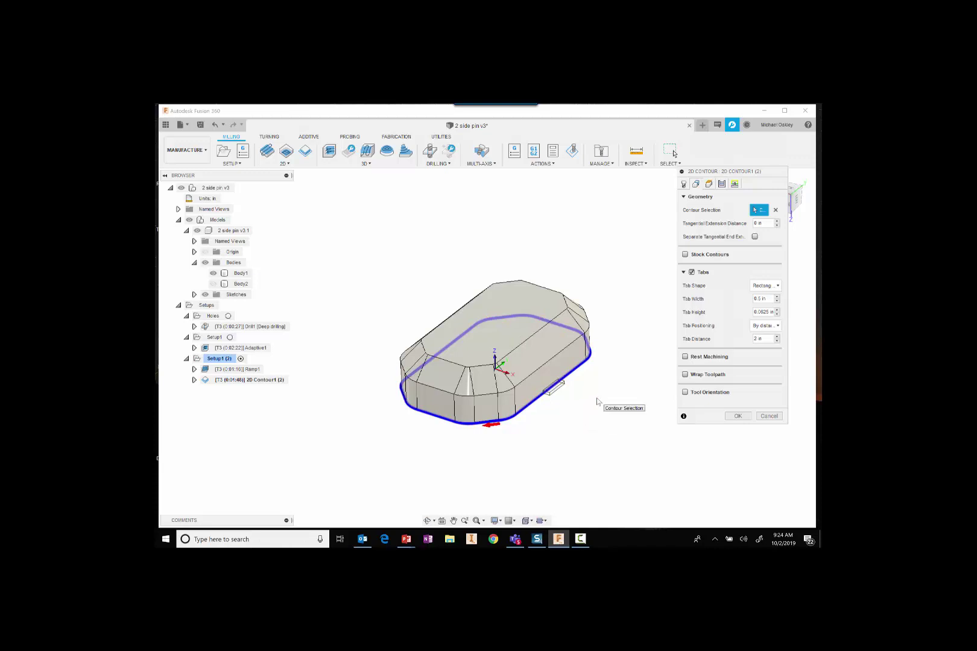
click(765, 286)
click(768, 308)
click(737, 416)
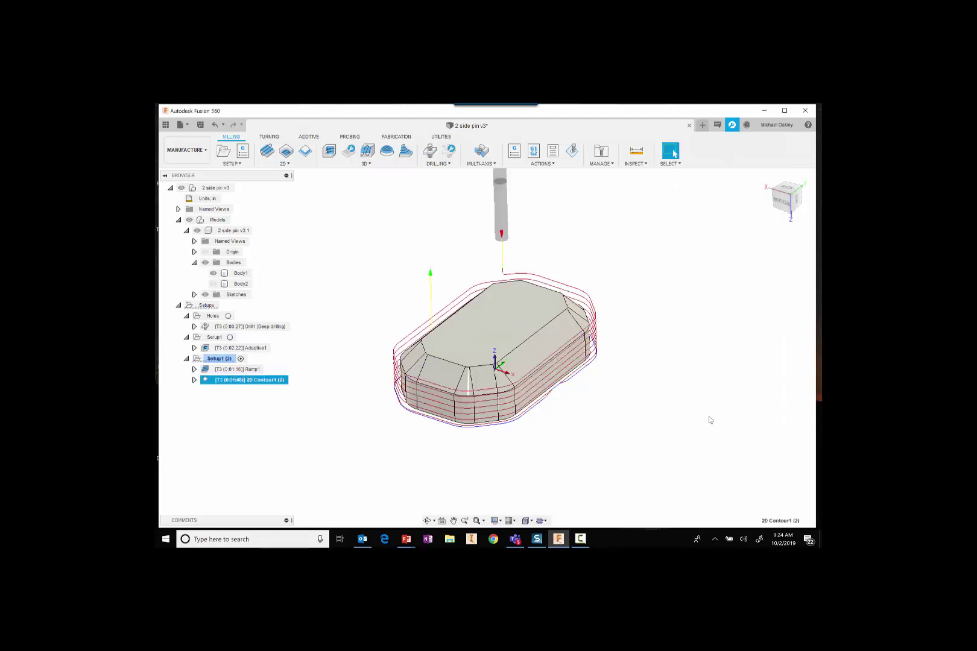
shift+middle_drag(707, 426, 742, 302)
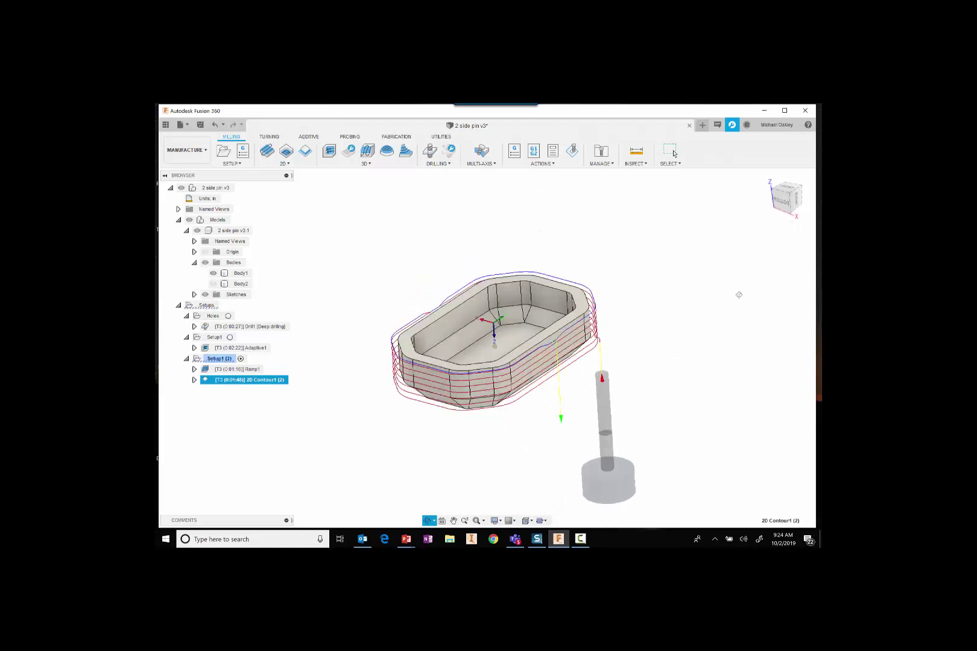
key(Escape)
key(Escape)
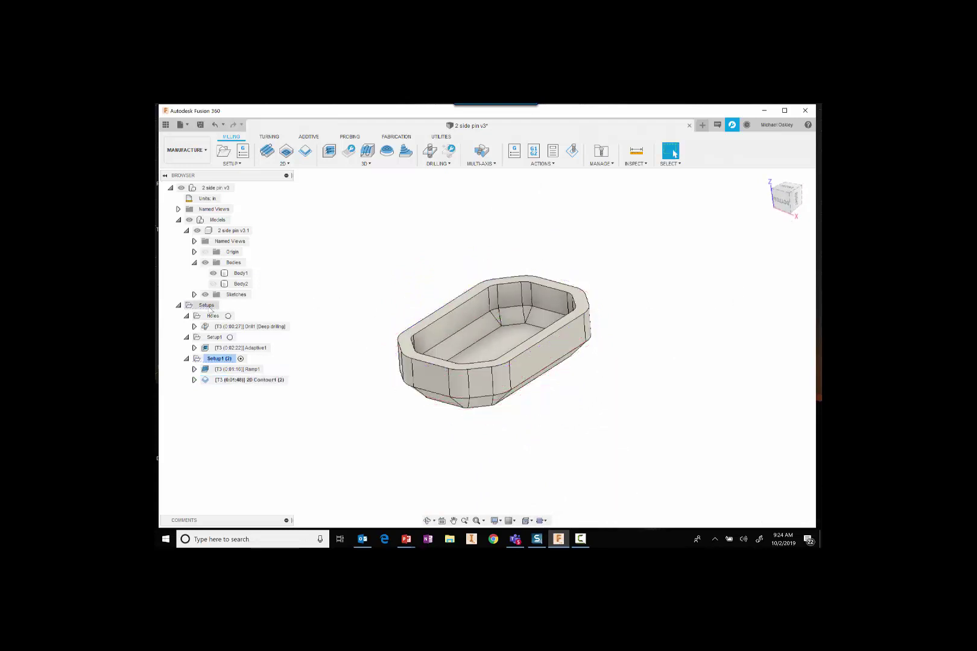
- Run a first simulation of all setups, then close it
click(206, 305)
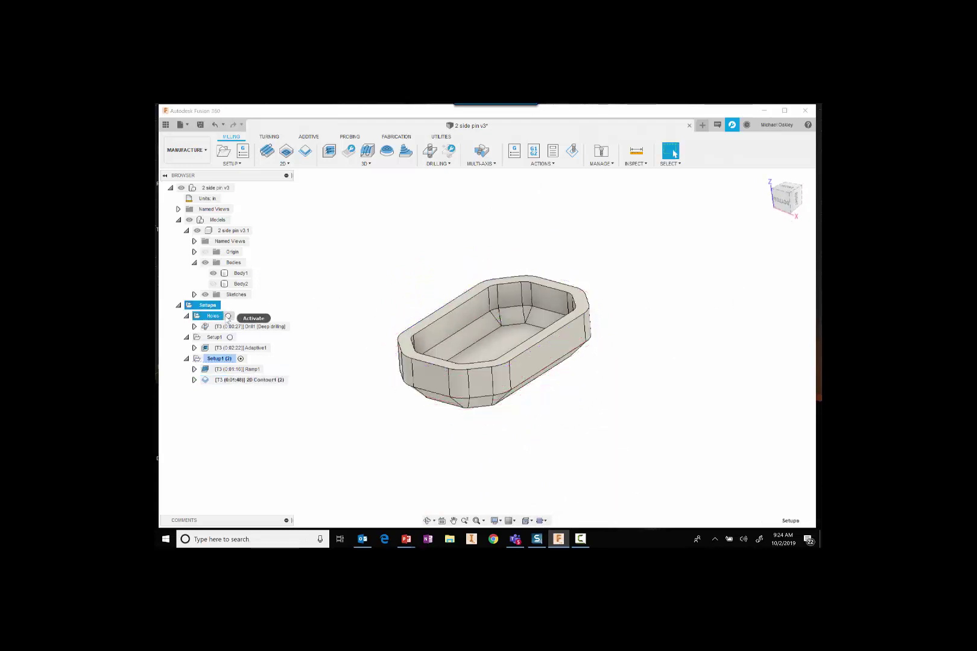
right_click(209, 307)
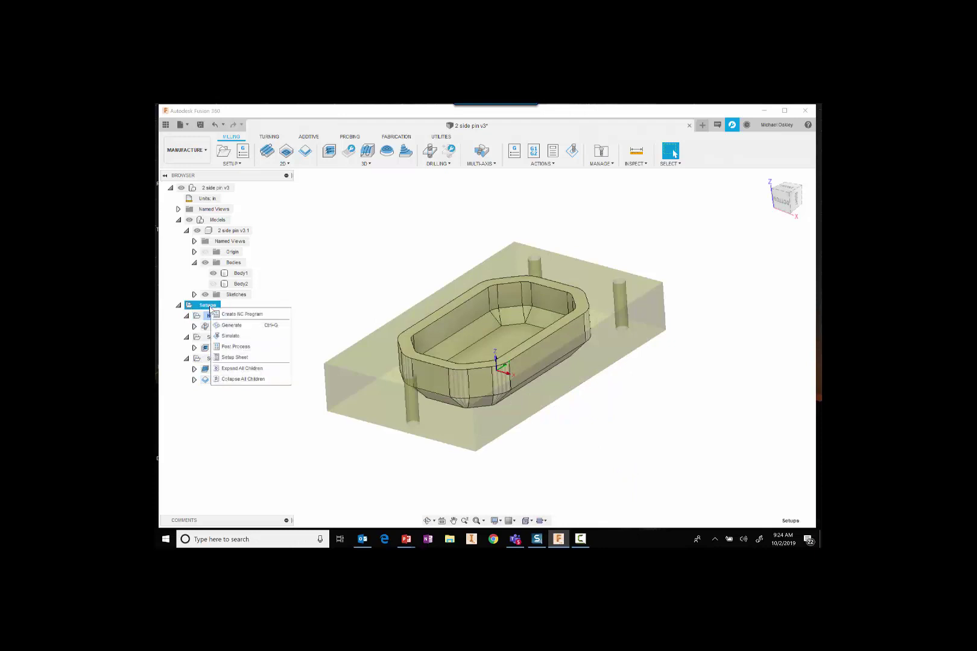
click(230, 336)
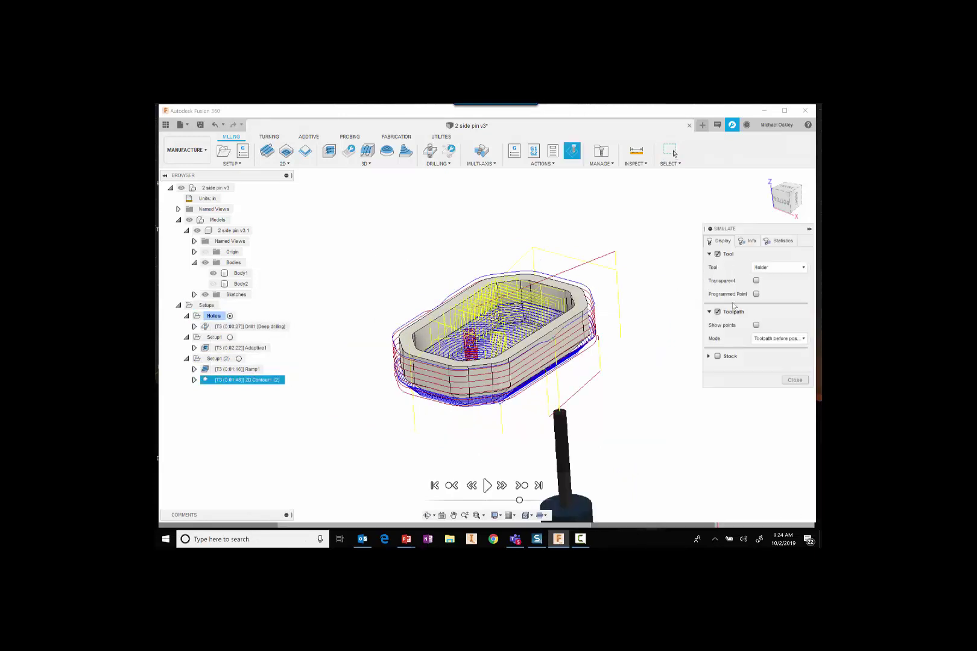
click(795, 380)
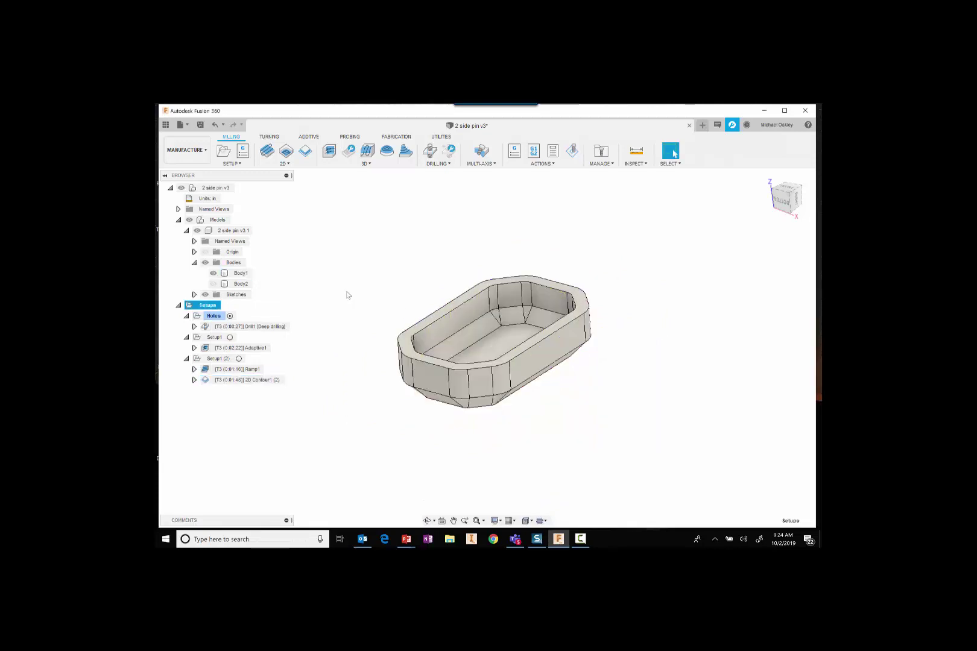
- Restart the all-setups simulation with the stock shown and toolpath lines hidden
click(208, 306)
right_click(206, 306)
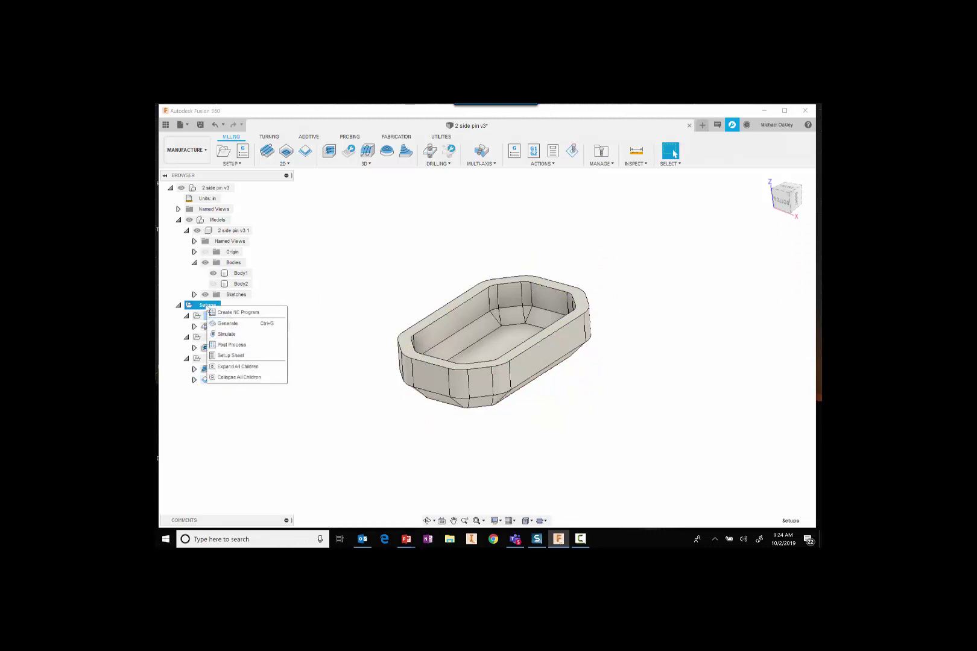
click(226, 335)
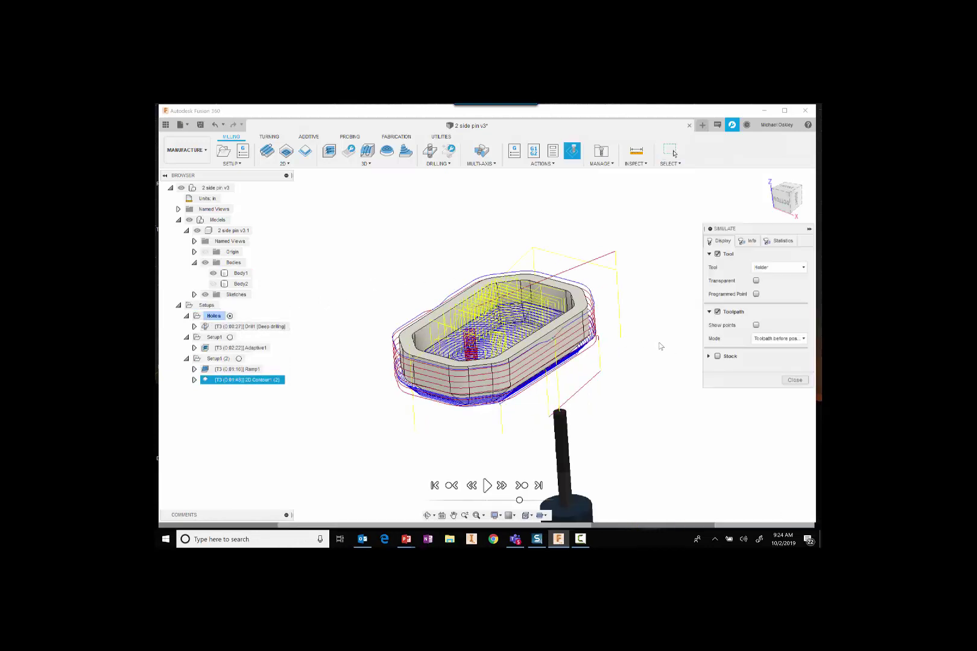
click(719, 356)
click(721, 313)
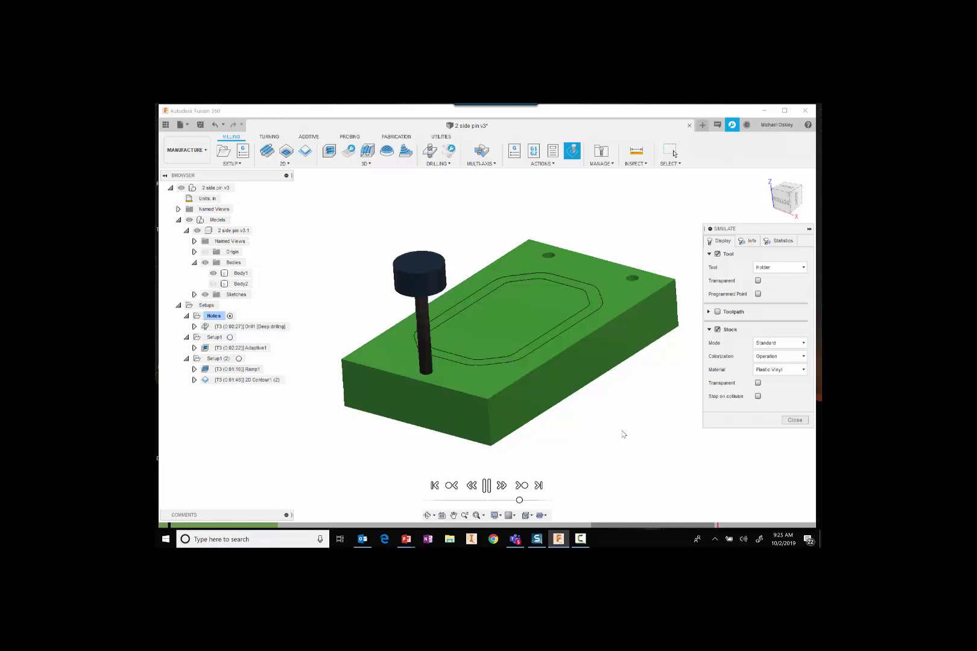
- Advance the simulation through Adaptive1, Ramp1 and 2D Contour1 (2), orbiting to inspect the stock
click(523, 486)
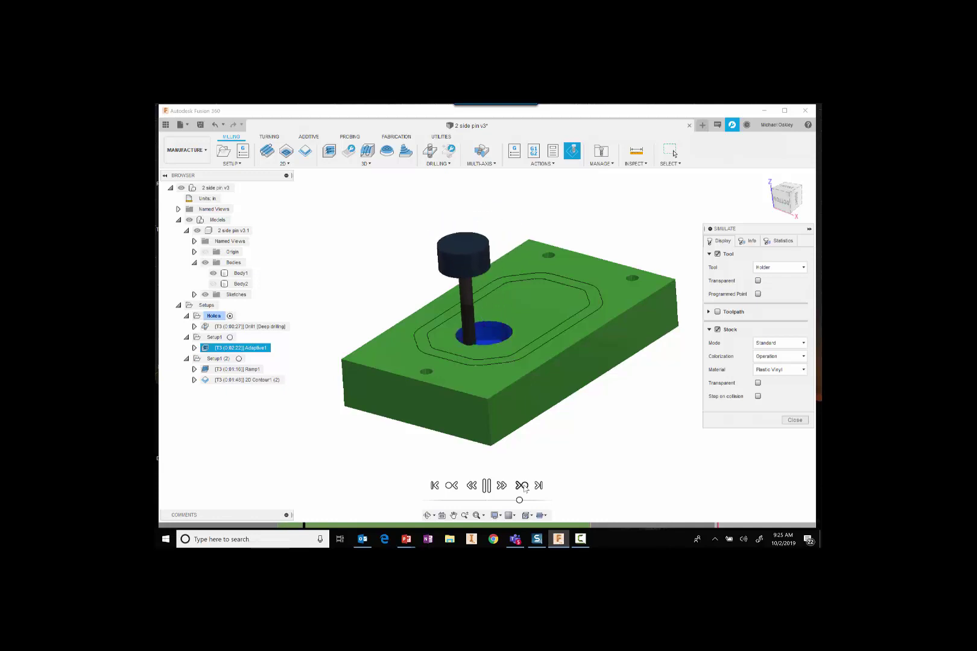
click(523, 486)
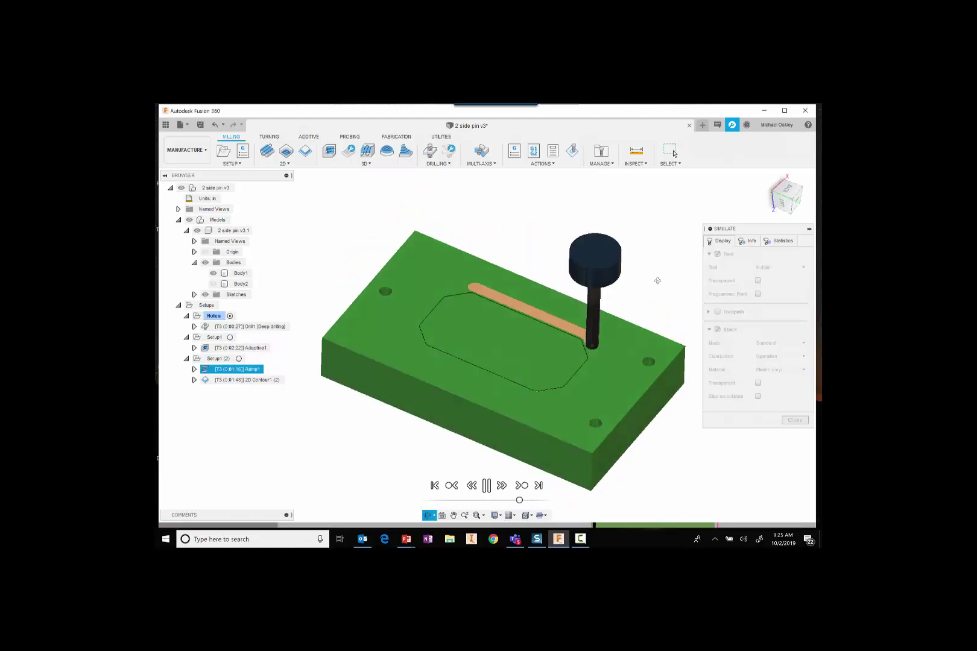
mouse_move(660, 280)
mouse_down()
mouse_move(696, 294)
mouse_move(660, 258)
mouse_up()
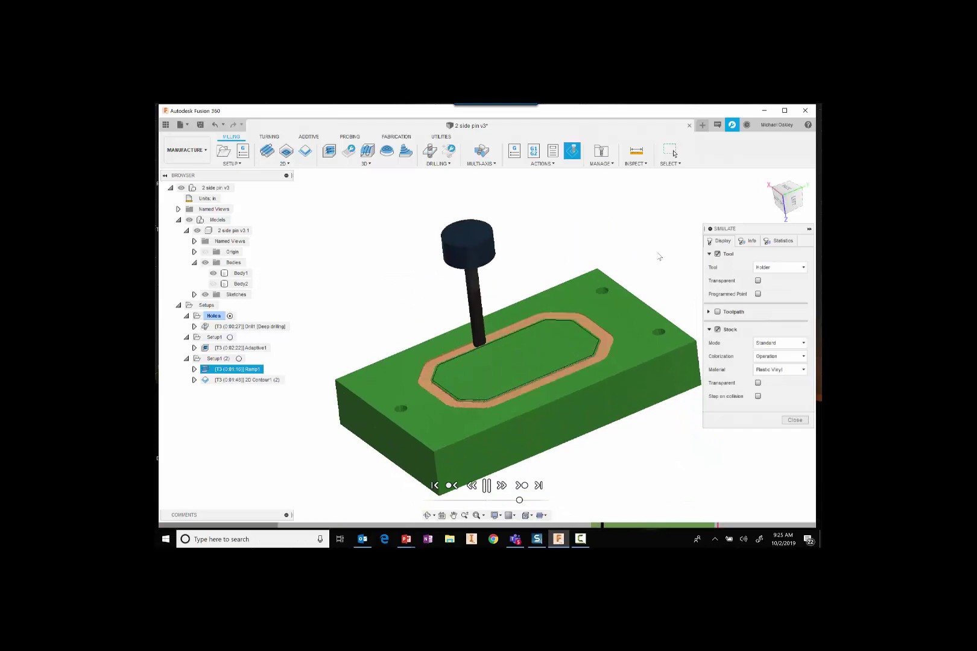
click(525, 501)
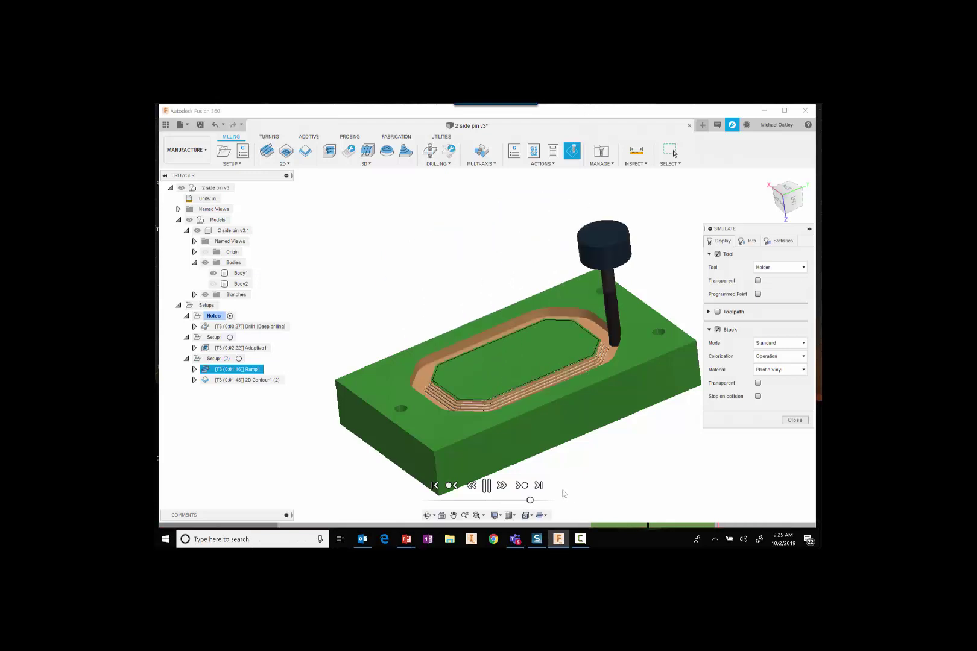
click(526, 487)
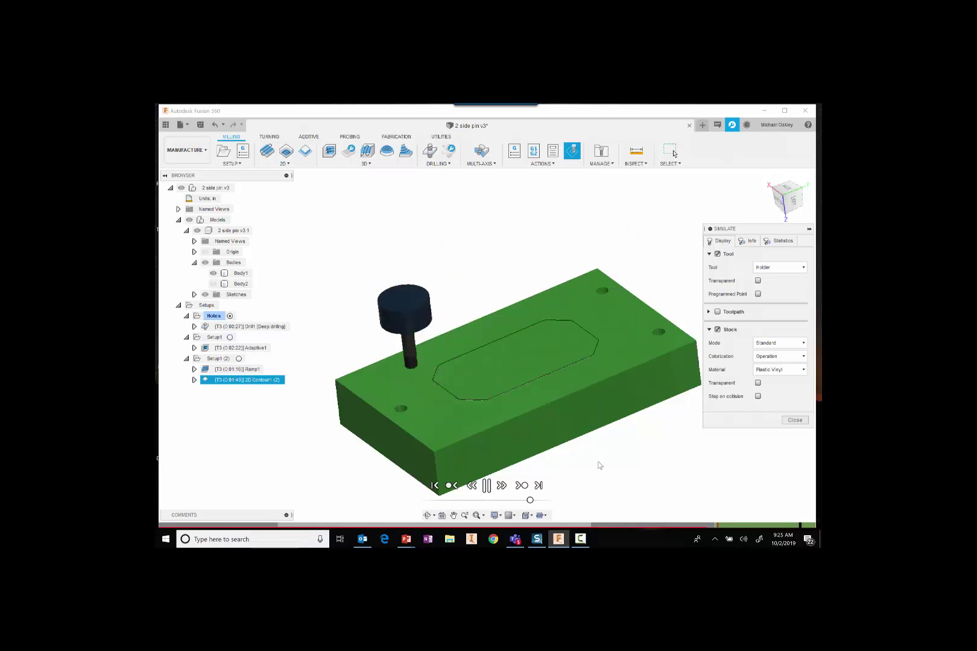
shift+middle_drag(596, 460, 649, 353)
middle_drag(631, 277, 610, 275)
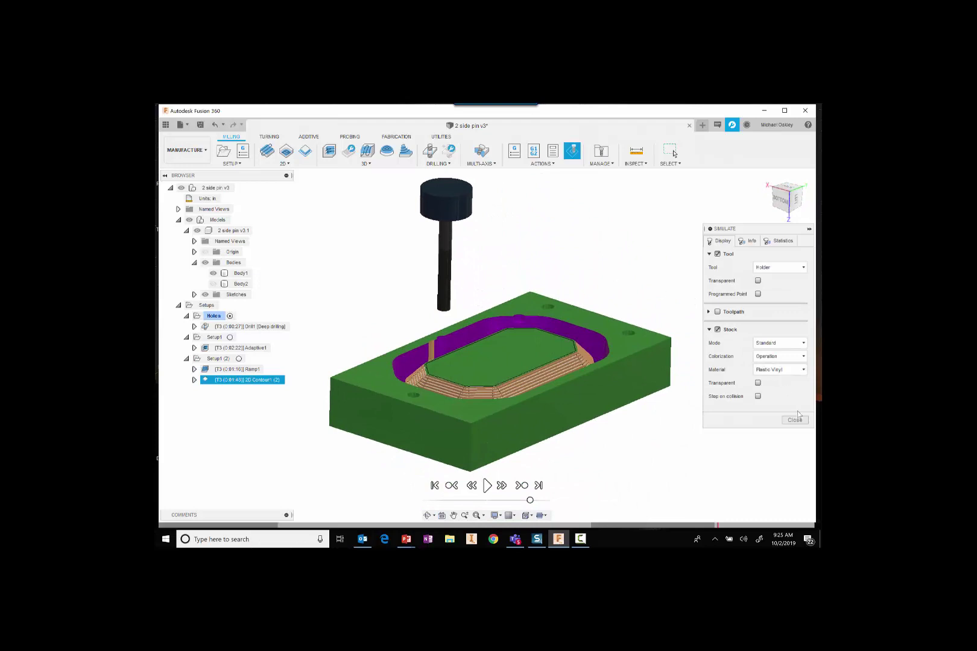